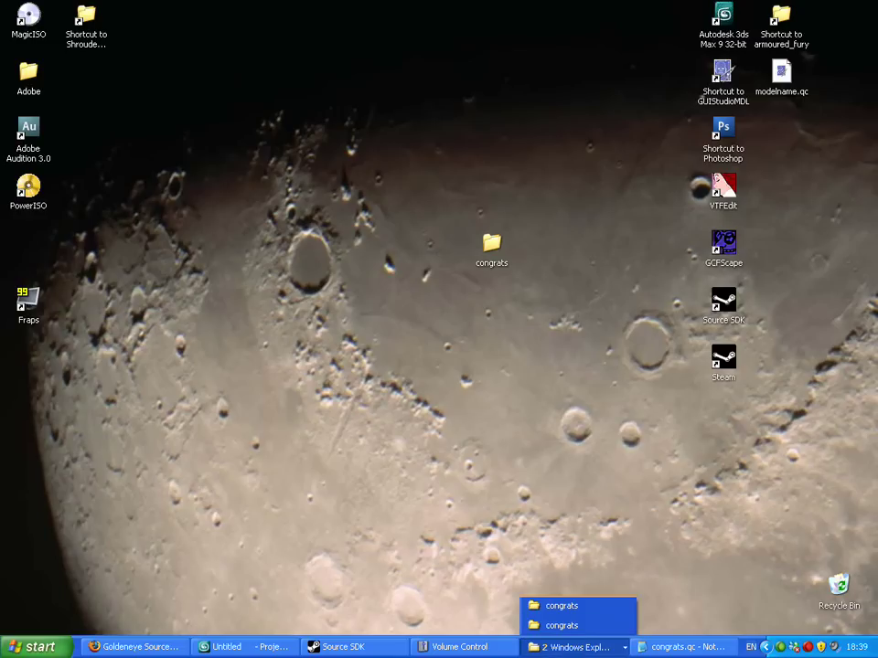
- Close both folder windows and browse to armoured_fury\sourcesdk_content\hl2mp\modelsrc\models\congrats
right_click(585, 646)
click(619, 645)
double_click(775, 23)
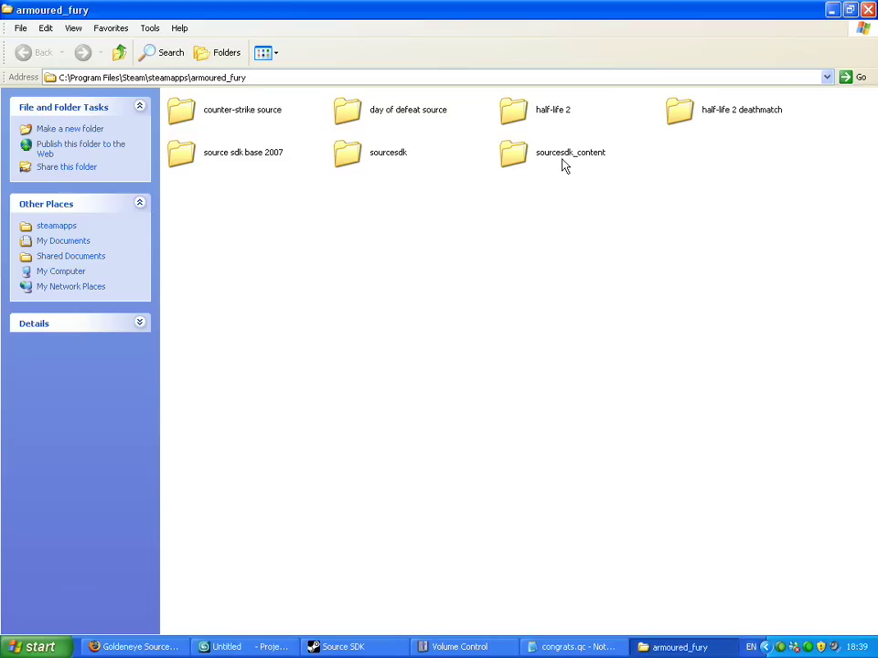
double_click(562, 161)
double_click(546, 158)
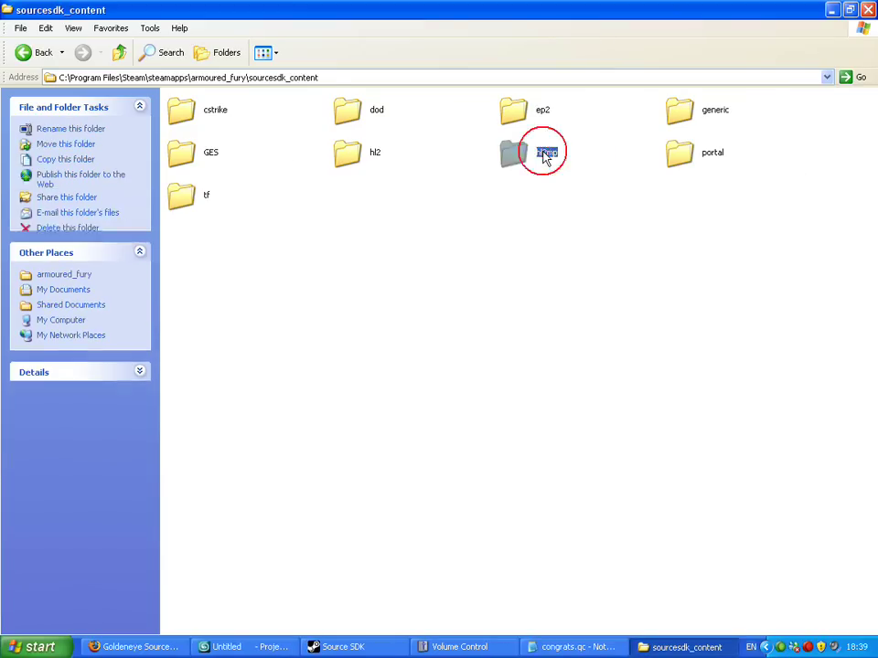
double_click(680, 111)
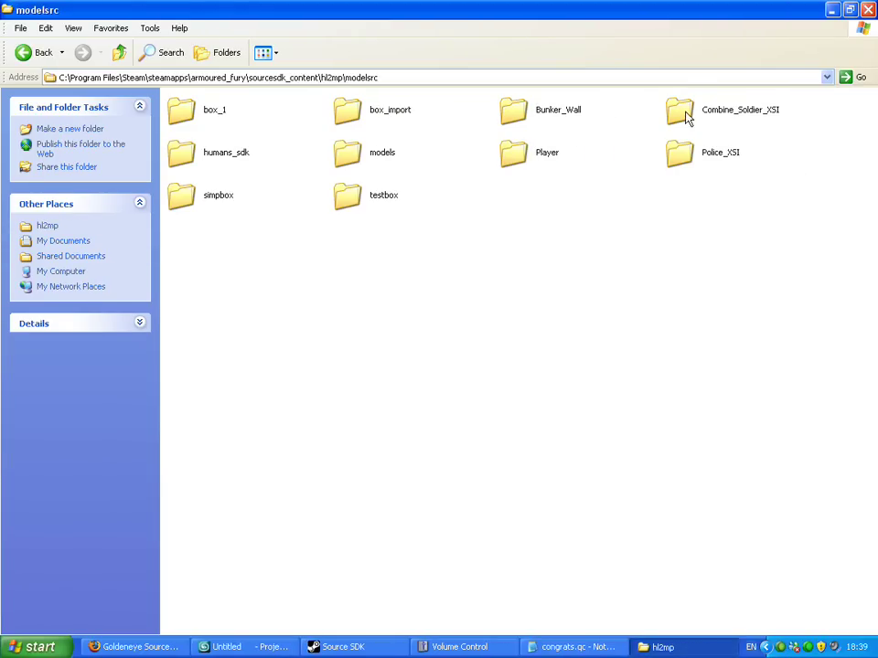
double_click(381, 153)
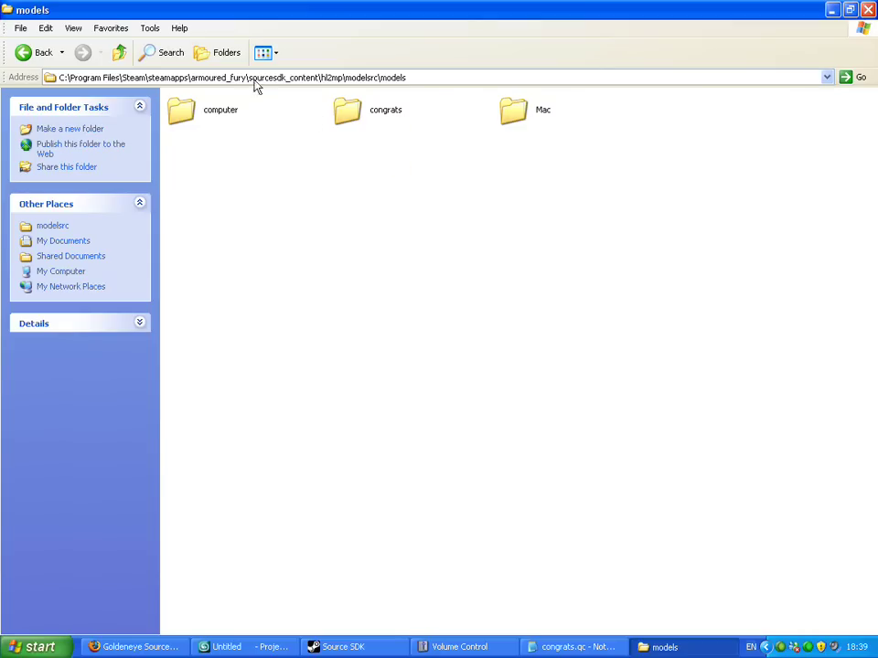
double_click(384, 111)
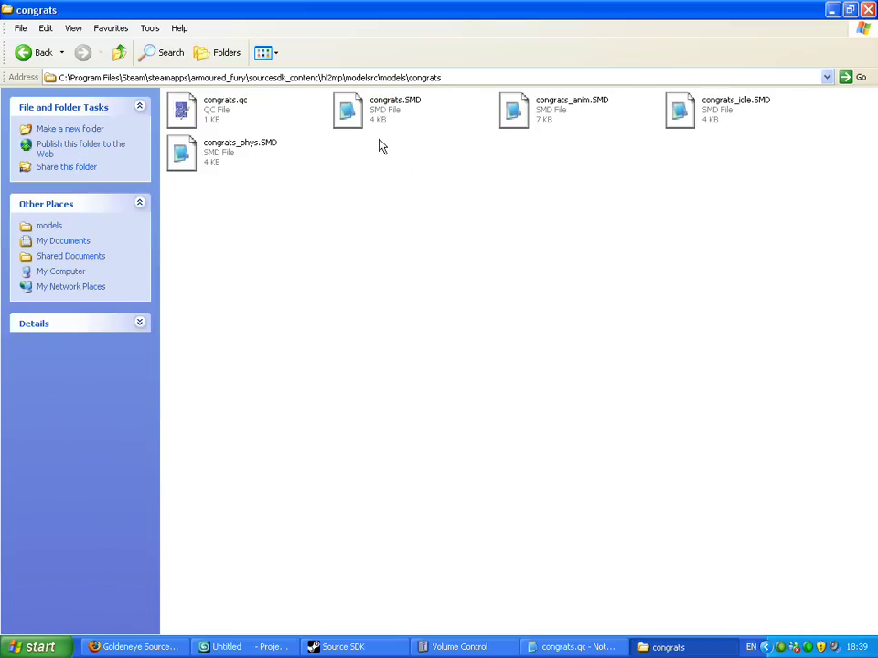
click(383, 247)
- Open congrats.qc with the StudioMDL GUI Frontend
right_click(232, 107)
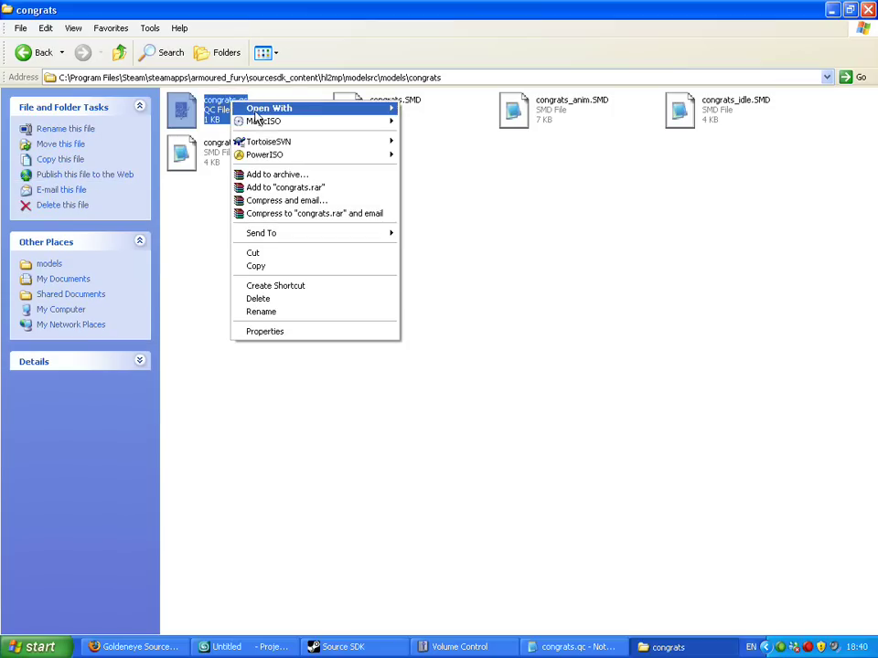
mouse_move(270, 109)
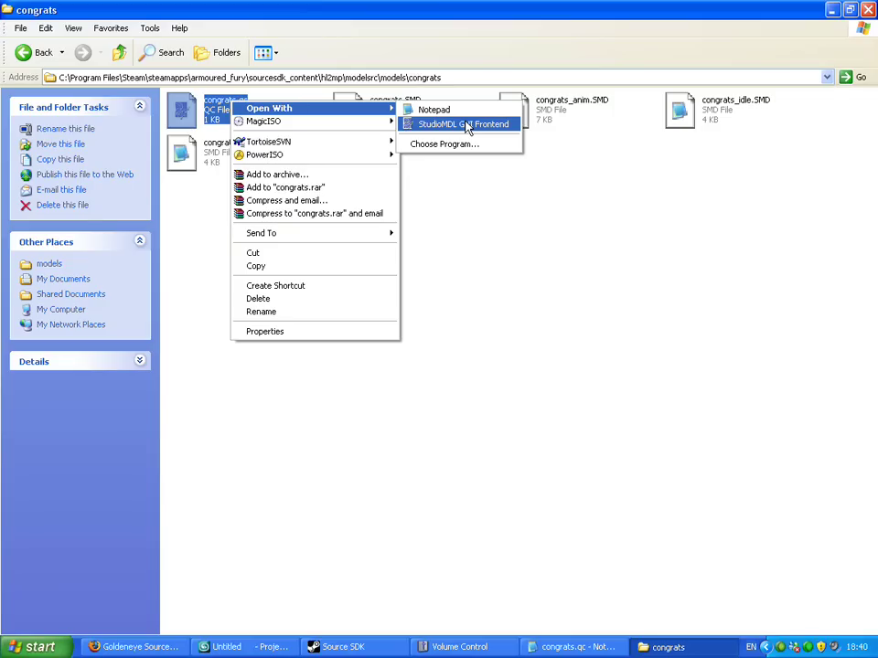
click(467, 125)
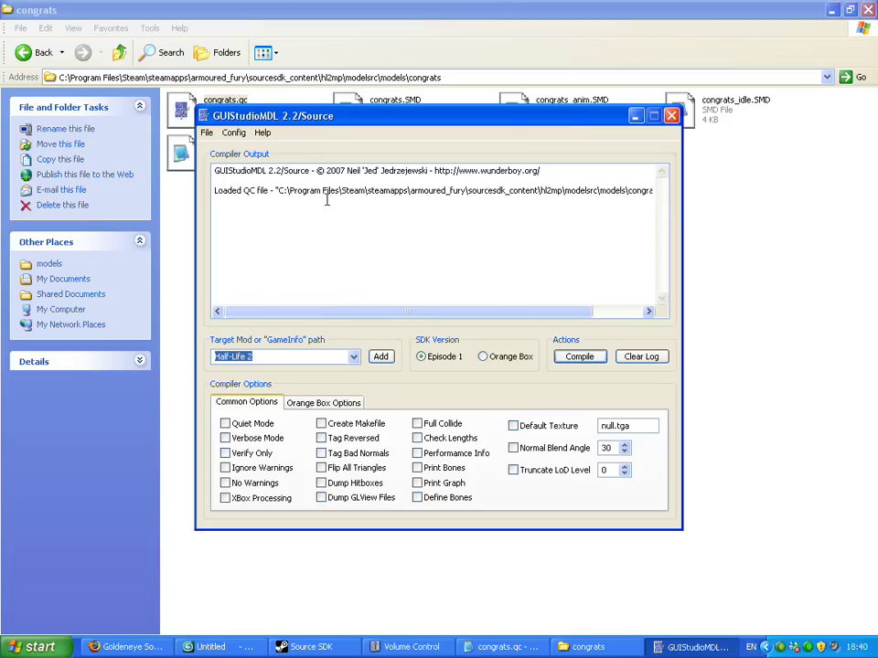
click(235, 134)
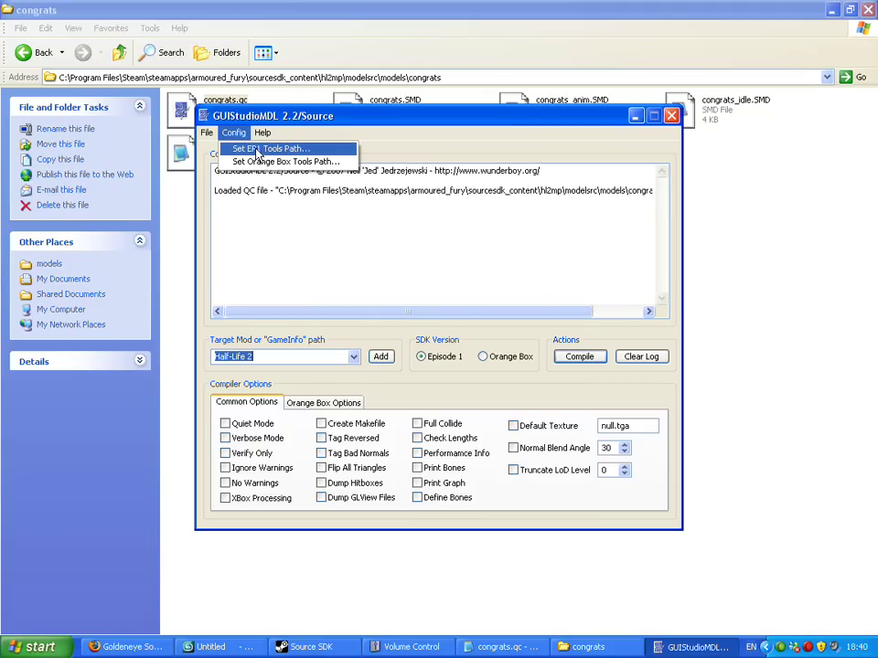
click(258, 151)
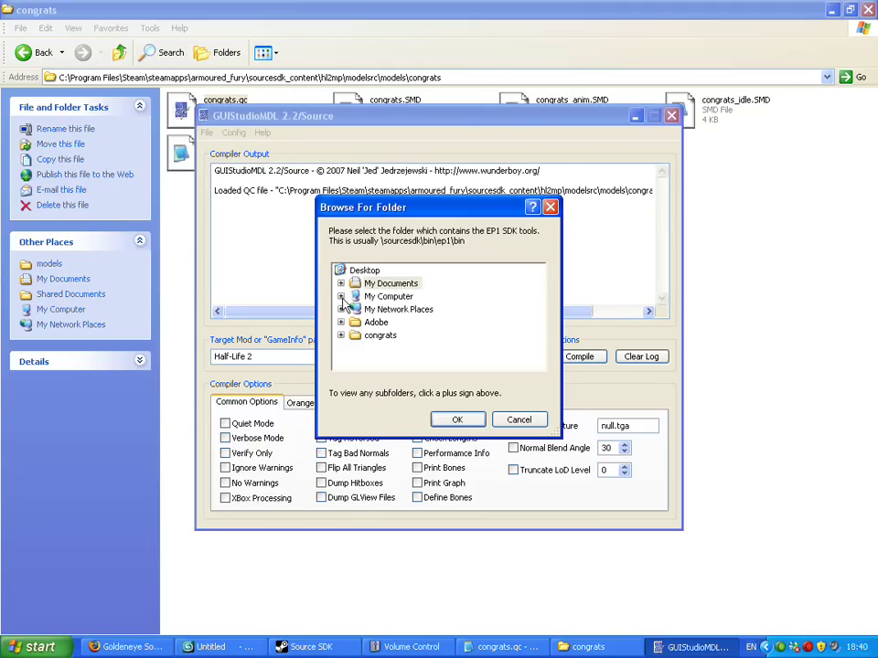
click(340, 297)
drag(399, 435, 408, 633)
click(355, 309)
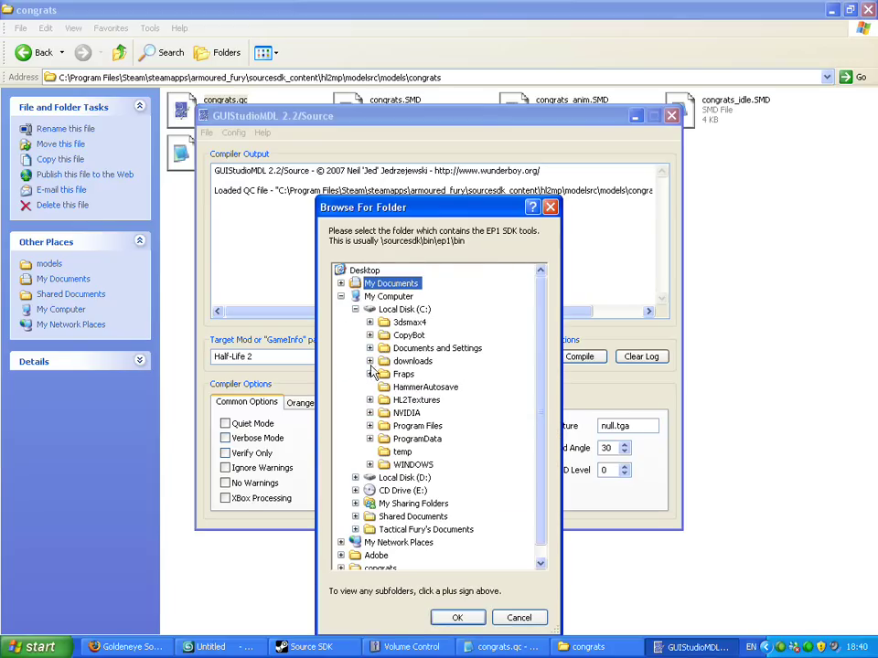
click(369, 423)
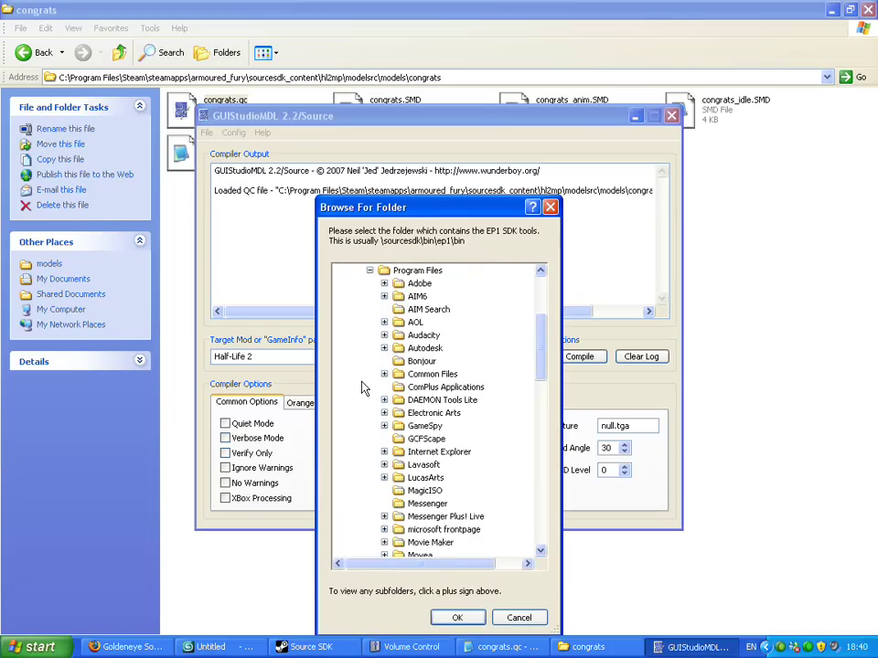
scroll(362, 385, down, 8)
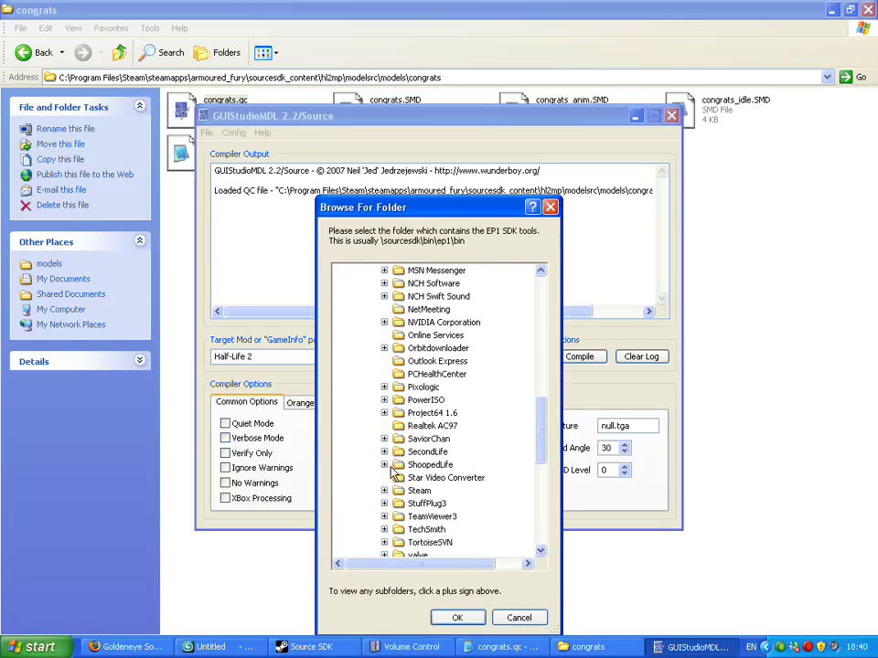
click(384, 490)
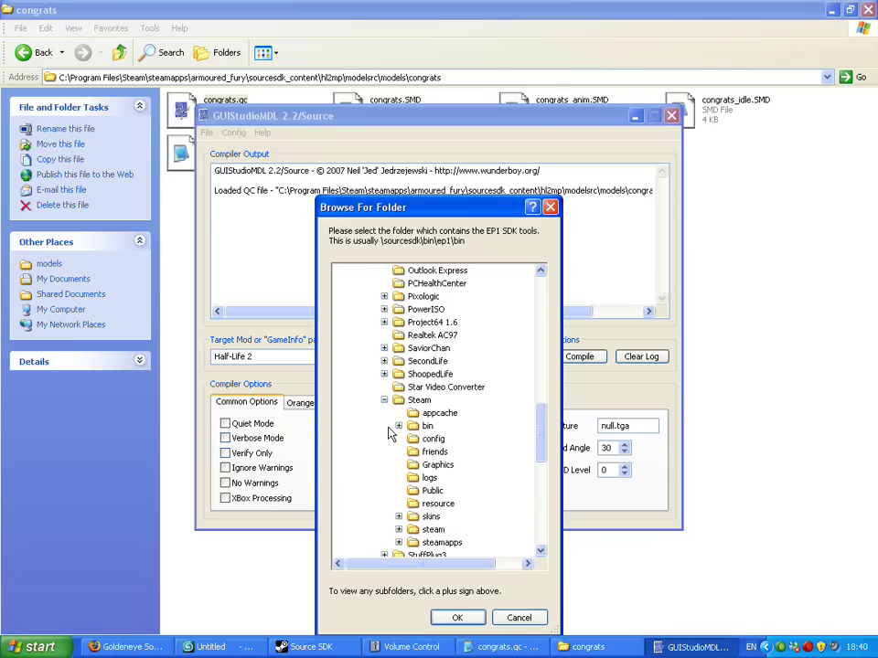
scroll(398, 457, down, 1)
click(399, 503)
scroll(393, 484, down, 2)
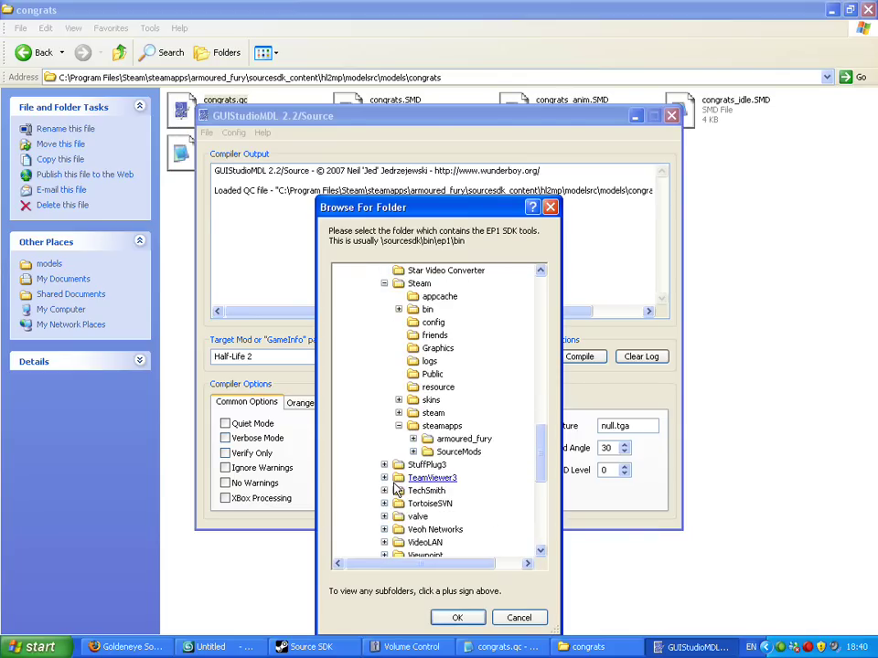
click(414, 440)
scroll(426, 448, down, 2)
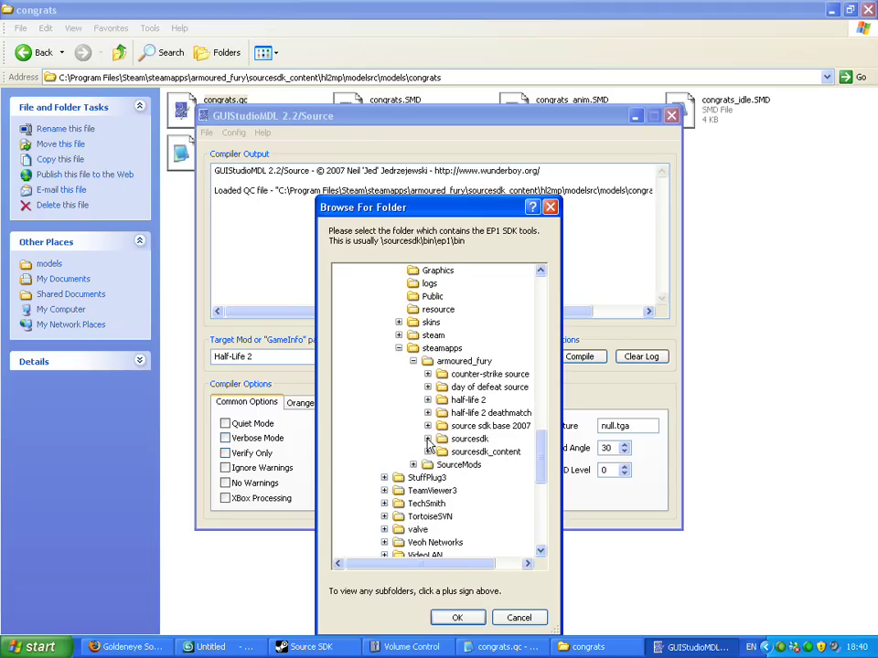
click(426, 440)
click(442, 452)
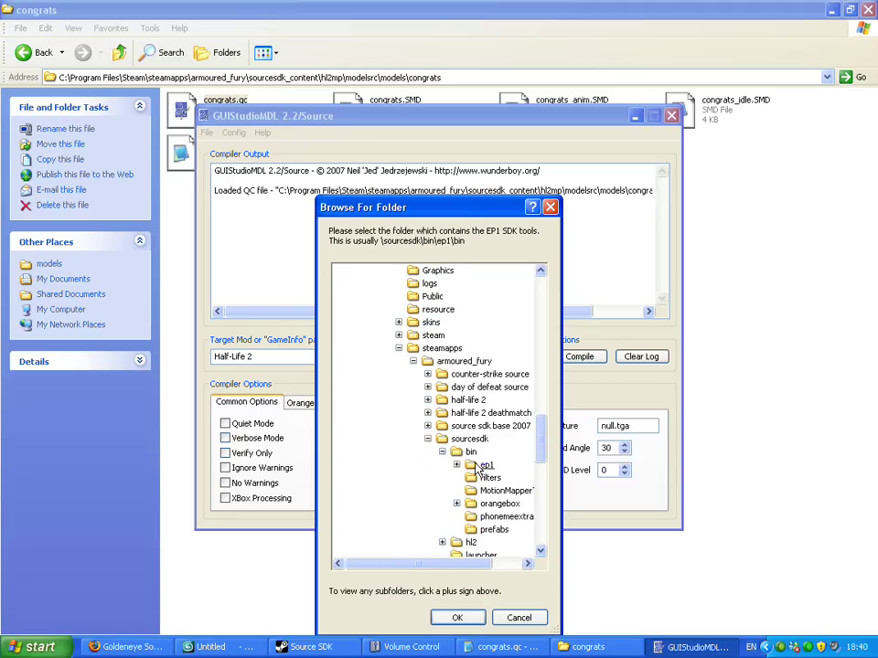
double_click(477, 466)
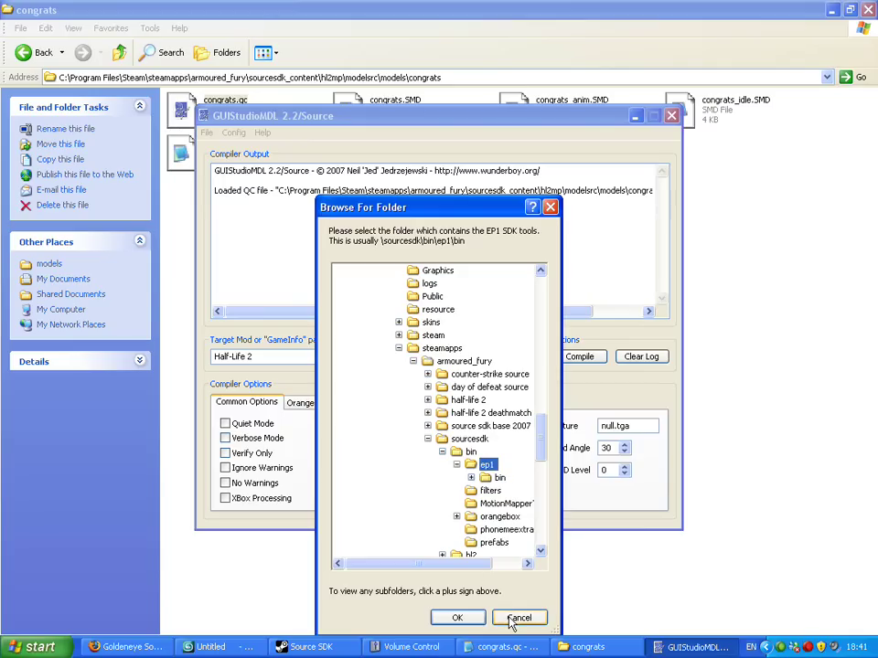
click(441, 452)
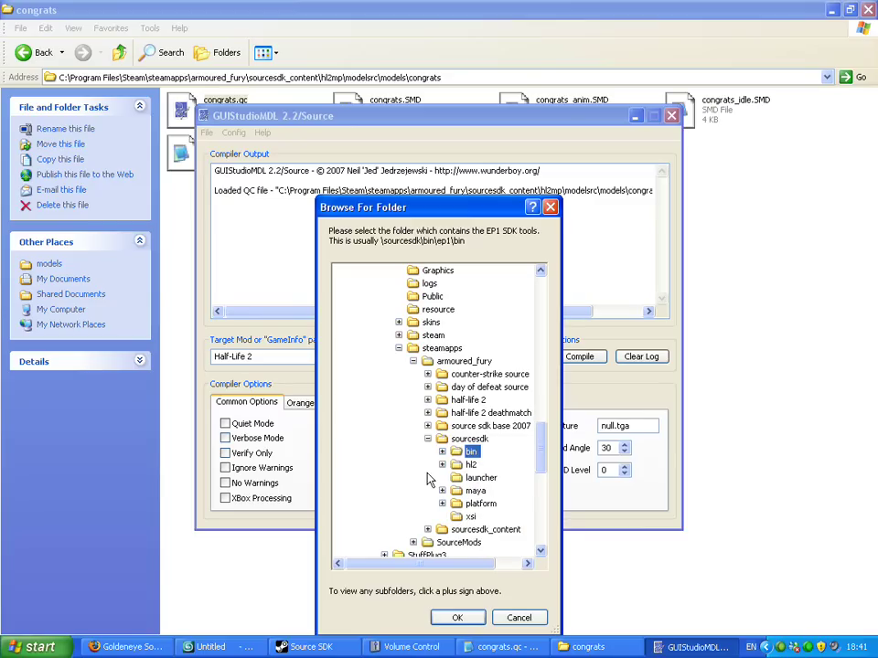
click(441, 452)
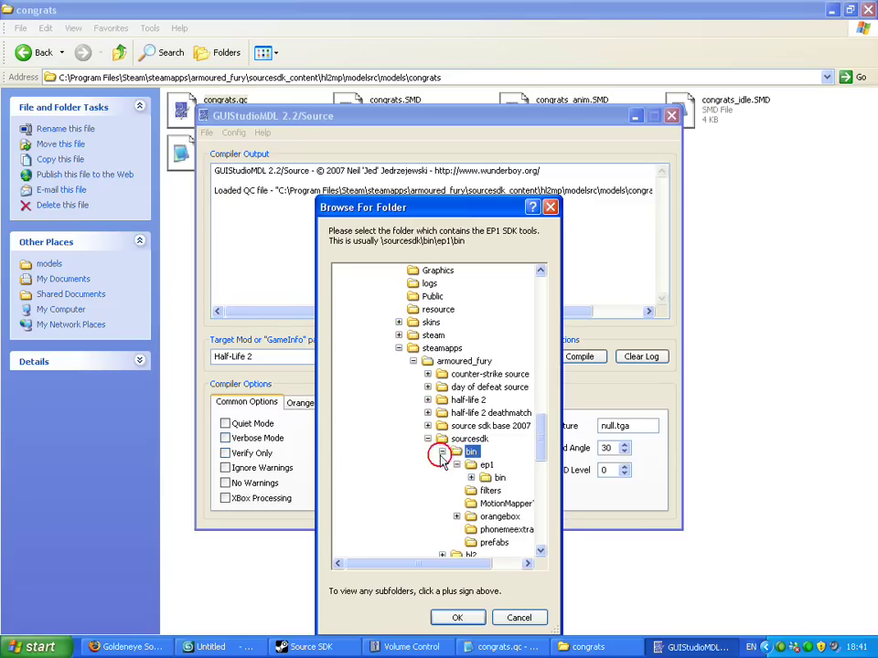
scroll(444, 455, down, 1)
click(456, 426)
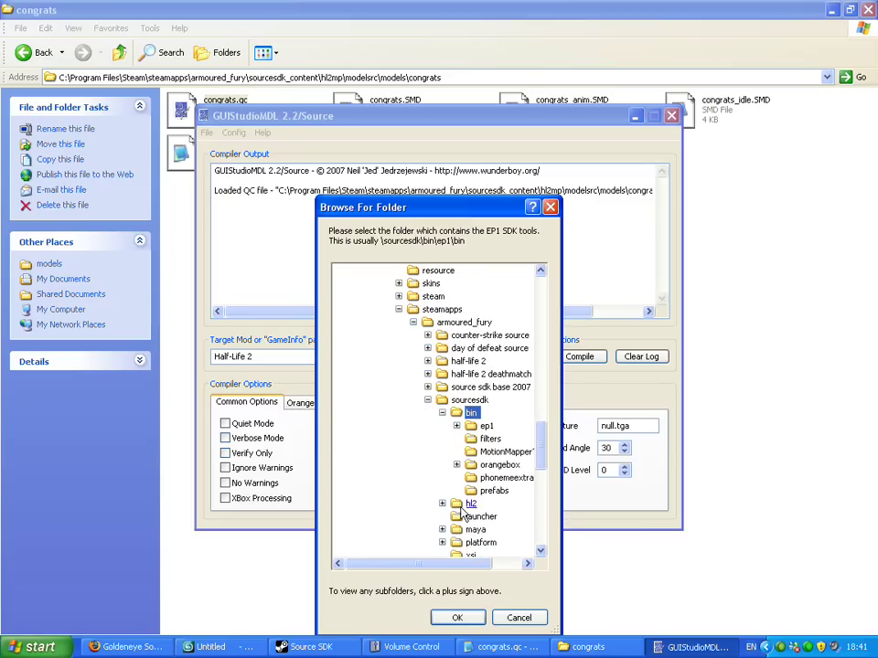
click(456, 465)
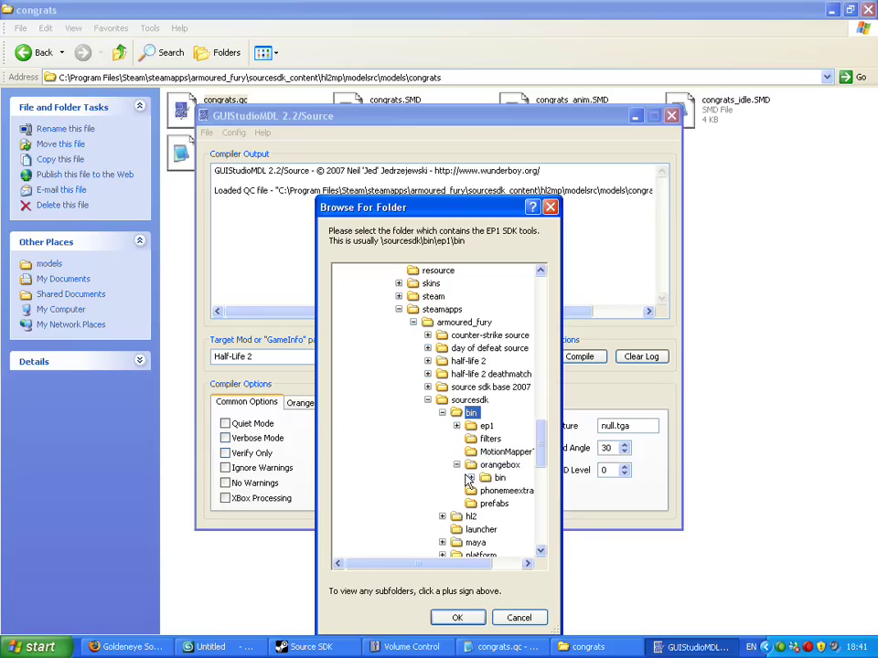
click(470, 478)
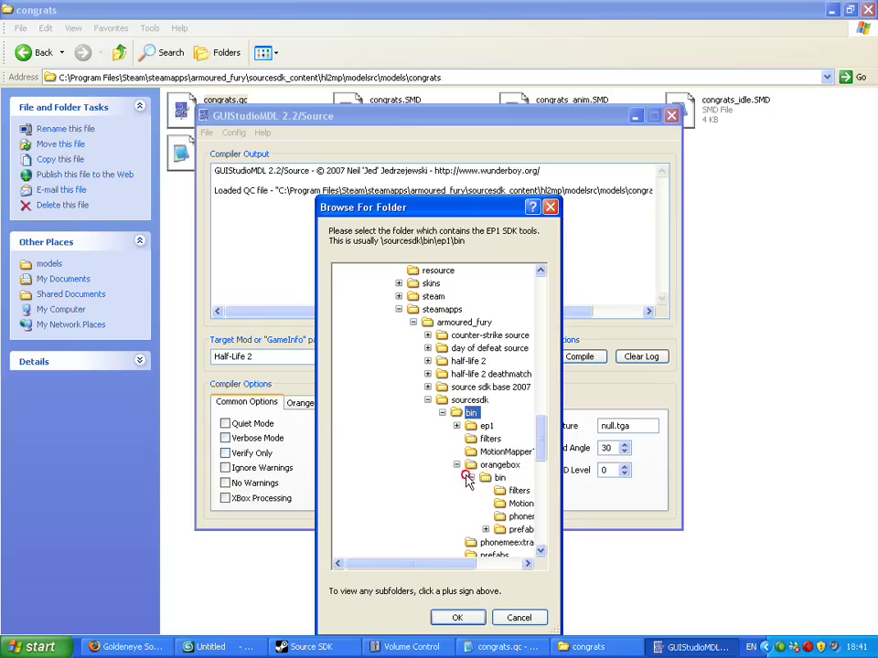
click(470, 478)
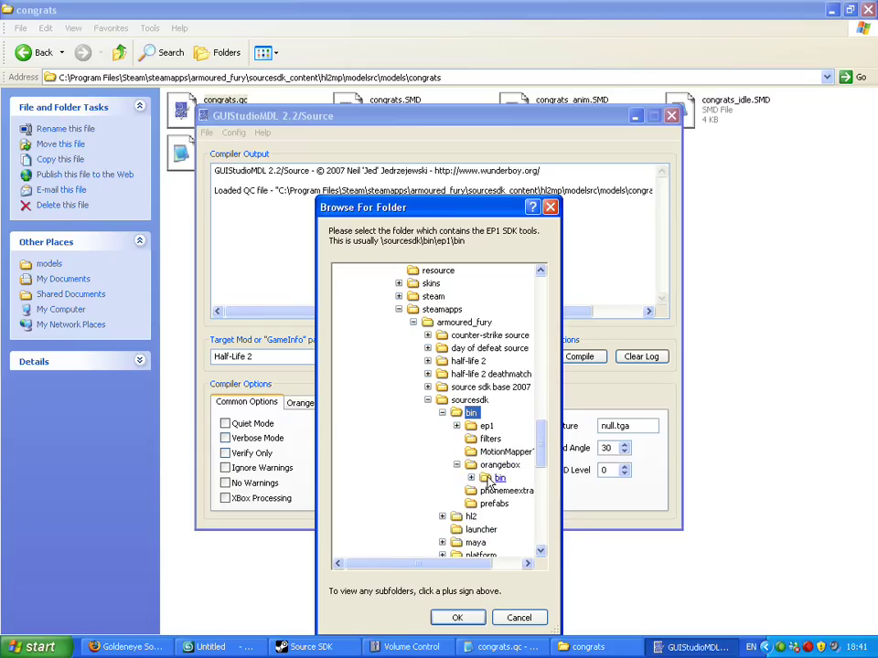
click(518, 618)
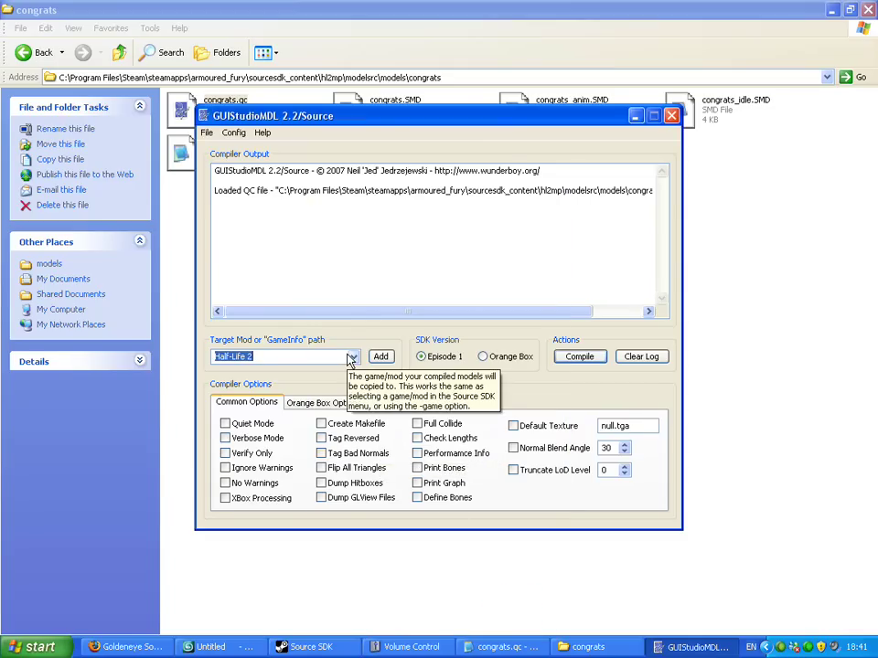
- Load congrats.qc from the congrats folder into GUIStudioMDL
click(207, 132)
click(231, 147)
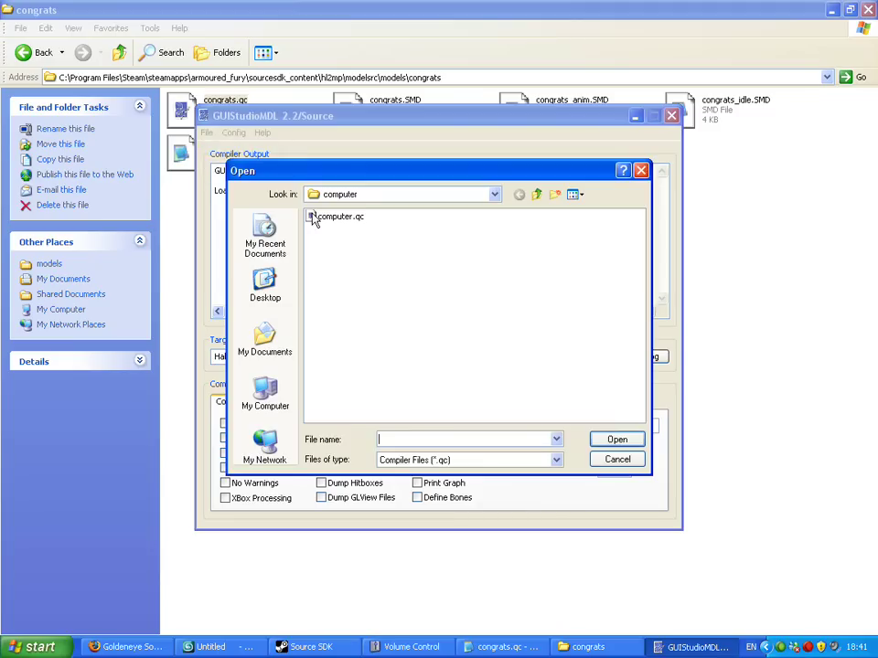
key(BackSpace)
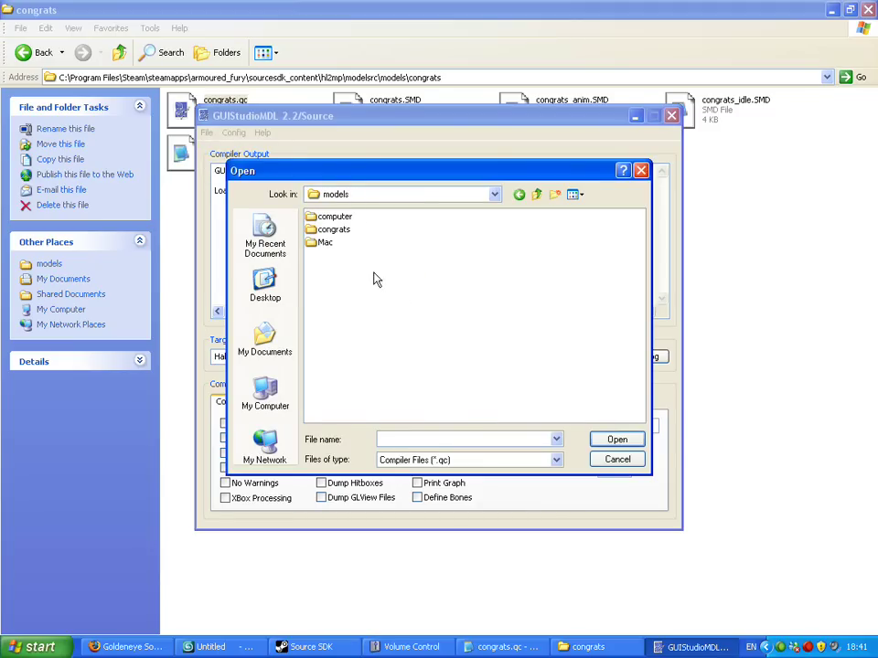
double_click(334, 231)
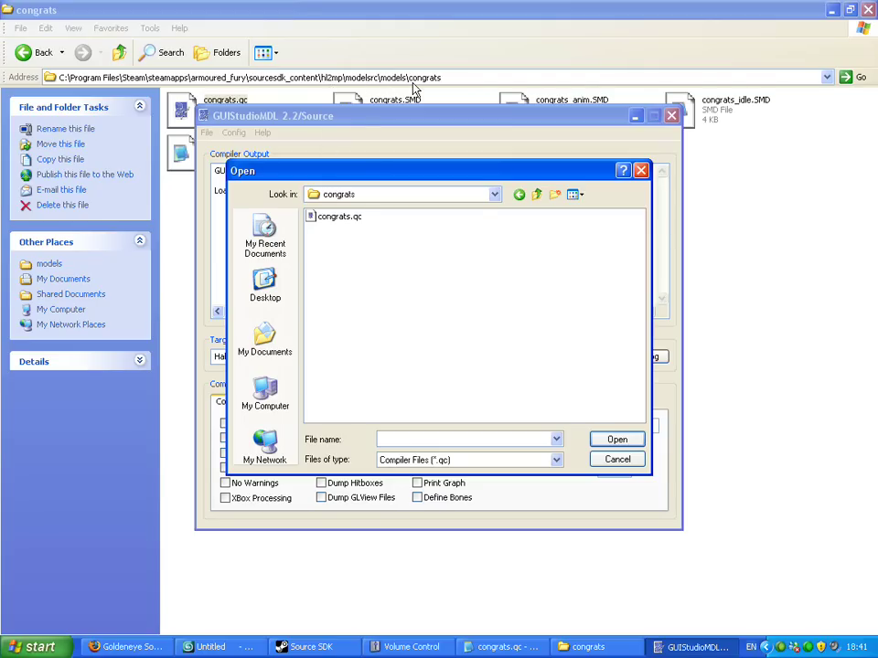
click(331, 218)
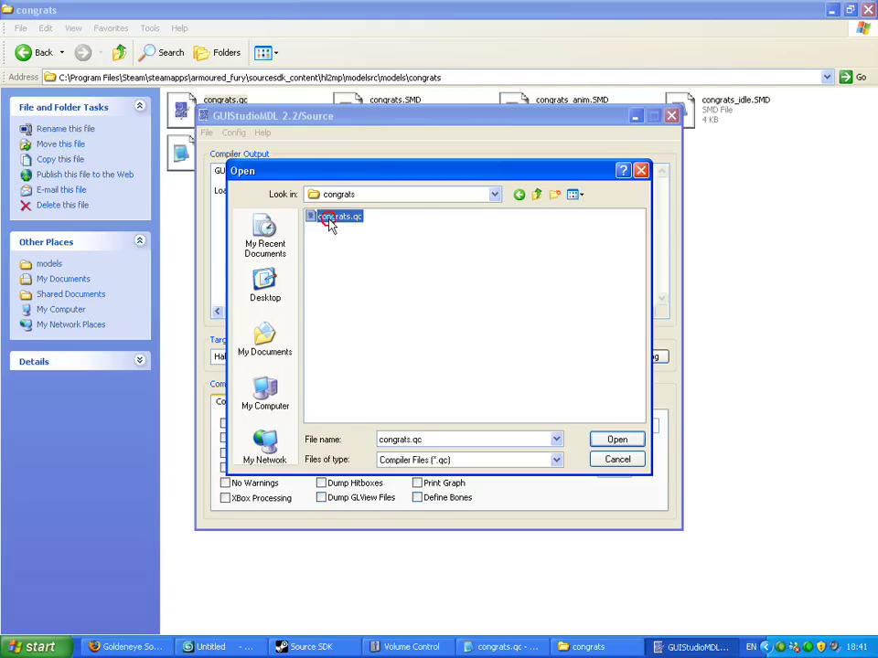
click(611, 442)
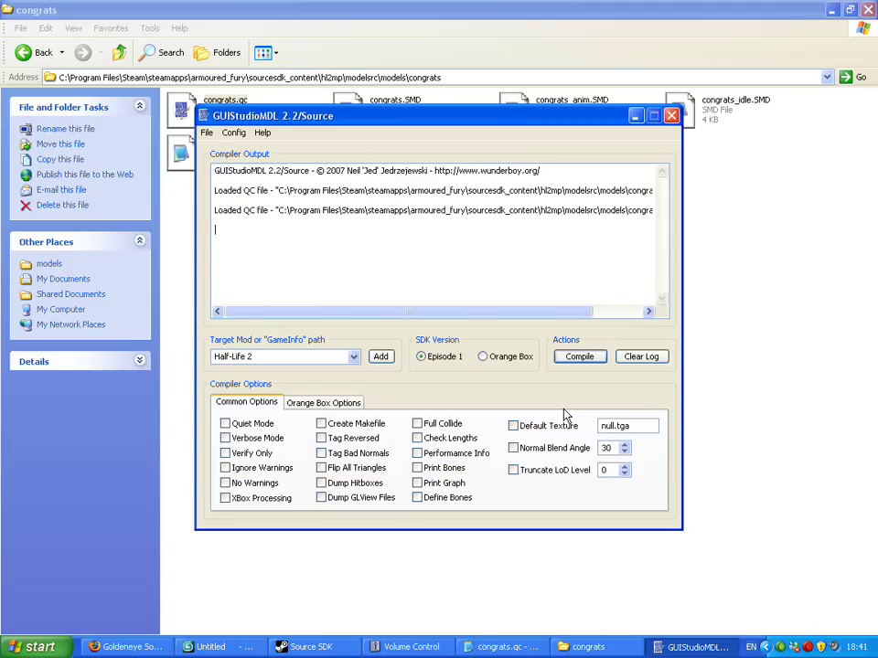
- Compile congrats.qc with Half-Life 2: Deathmatch as the target mod, then return to Source SDK
click(354, 357)
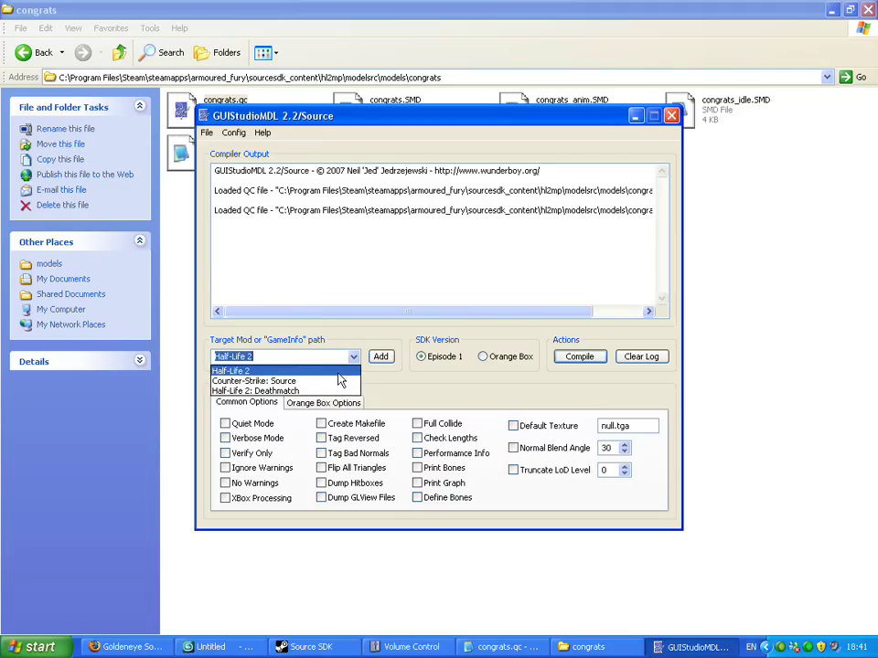
click(331, 392)
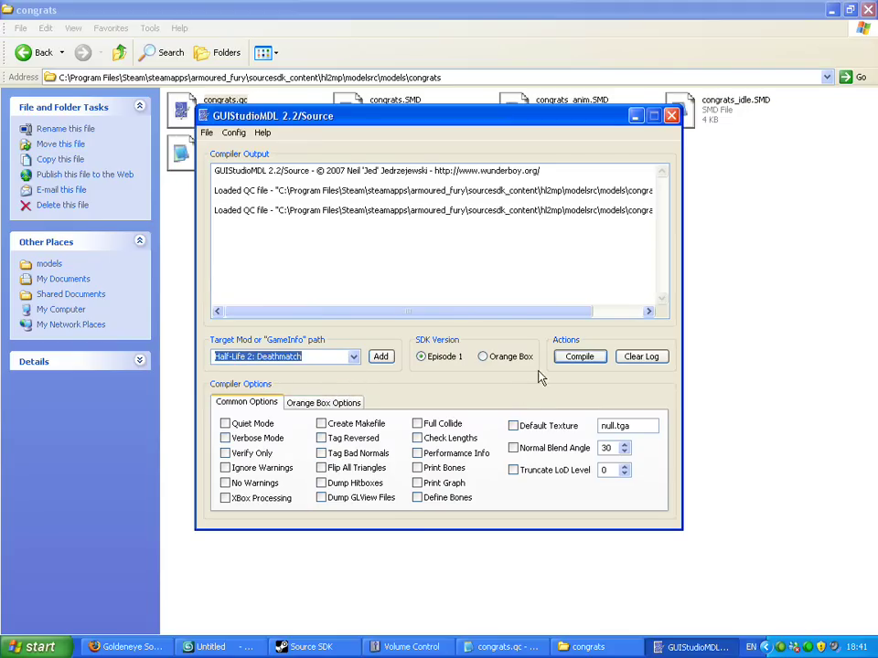
click(562, 359)
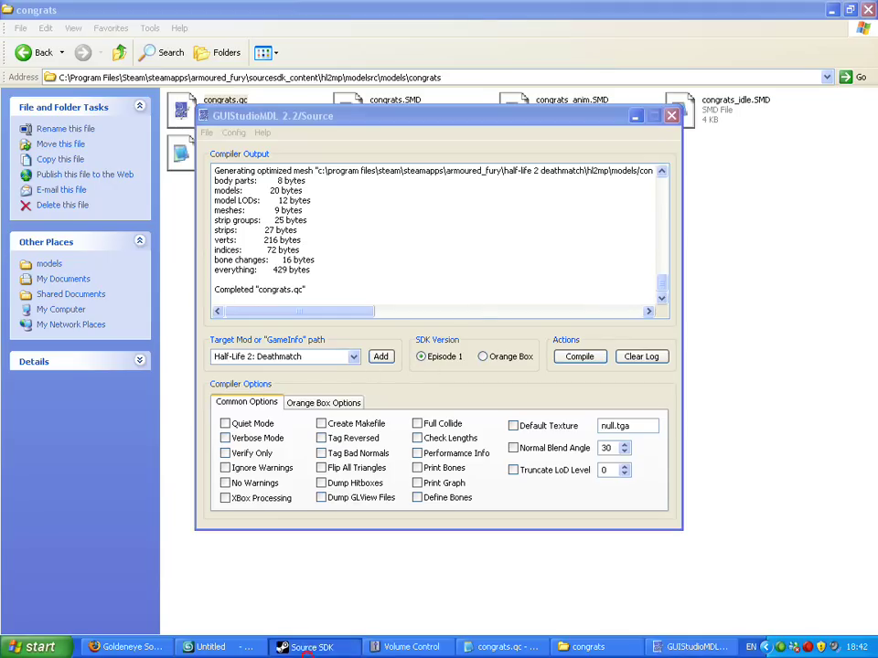
click(311, 647)
- Launch Model Viewer and load models\congrats\model.mdl
click(361, 205)
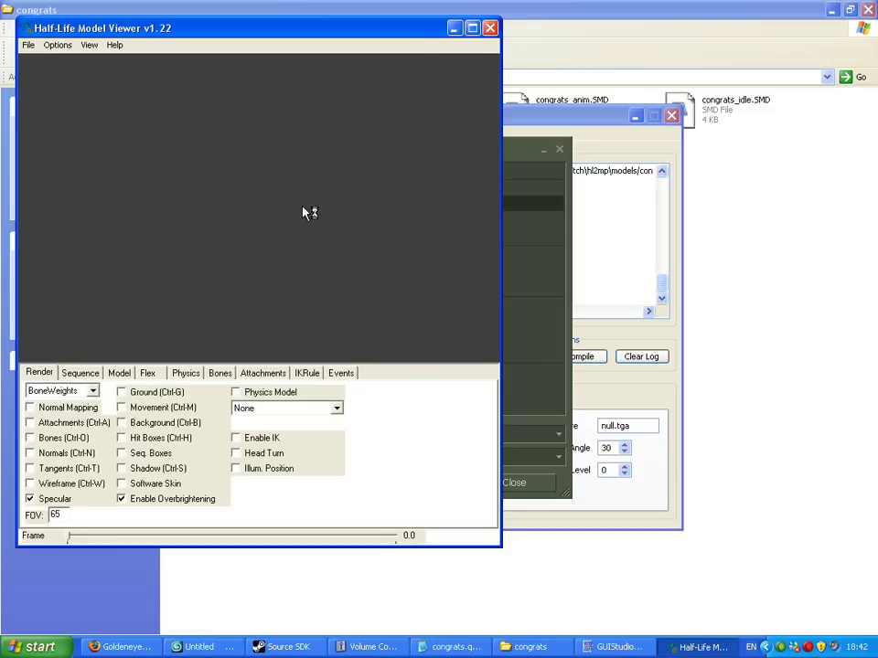
drag(416, 28, 561, 41)
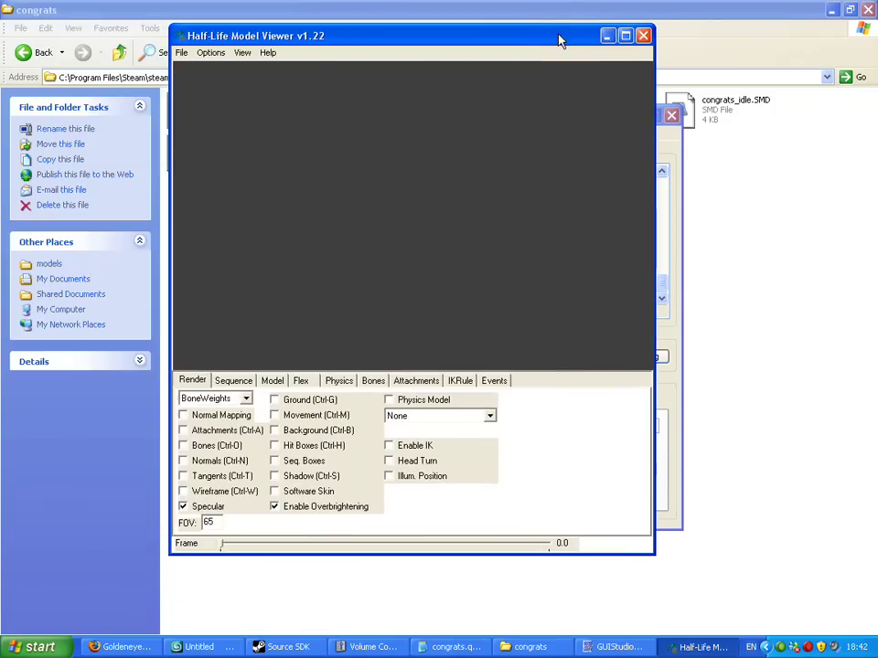
click(181, 53)
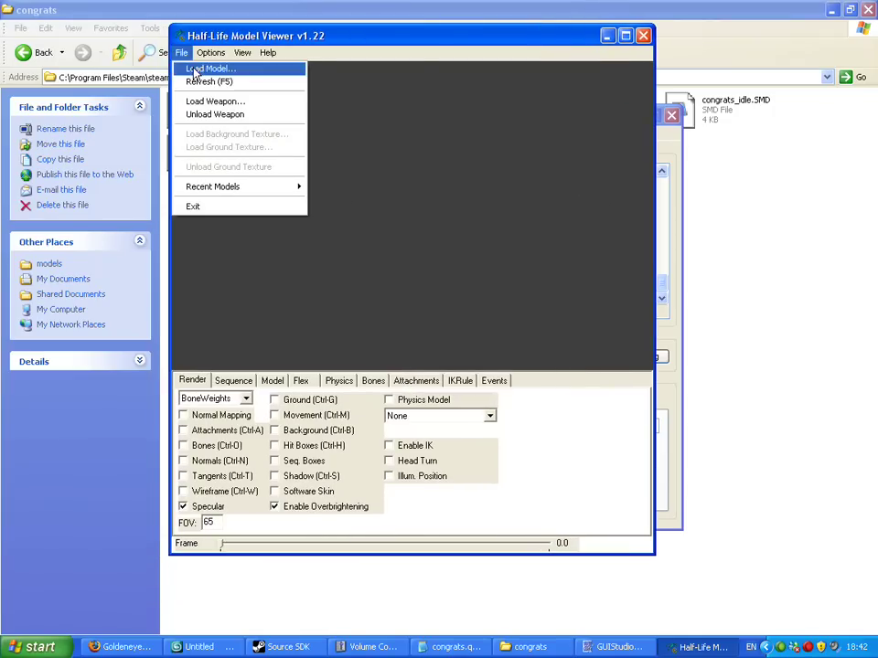
click(194, 70)
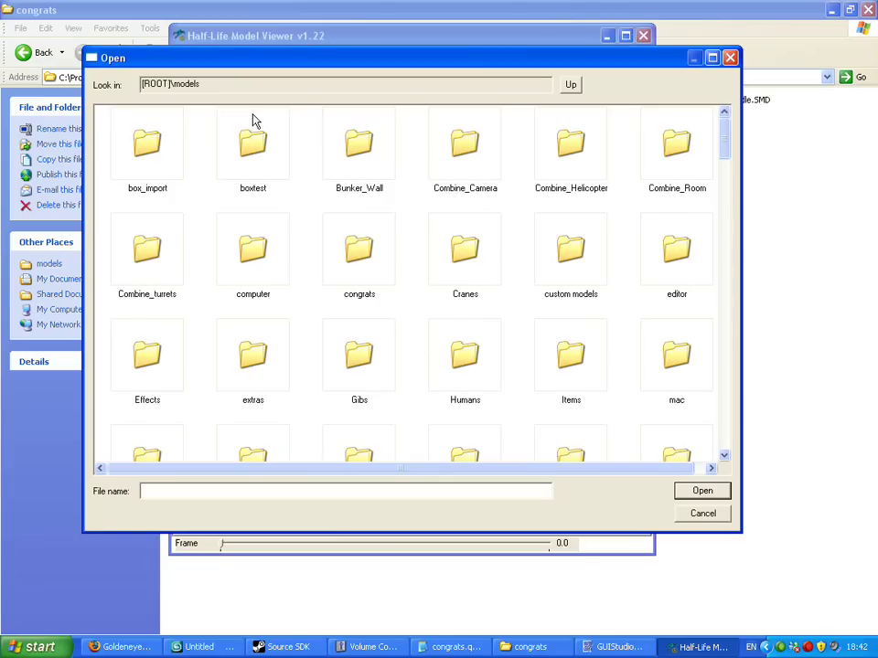
click(350, 265)
double_click(350, 265)
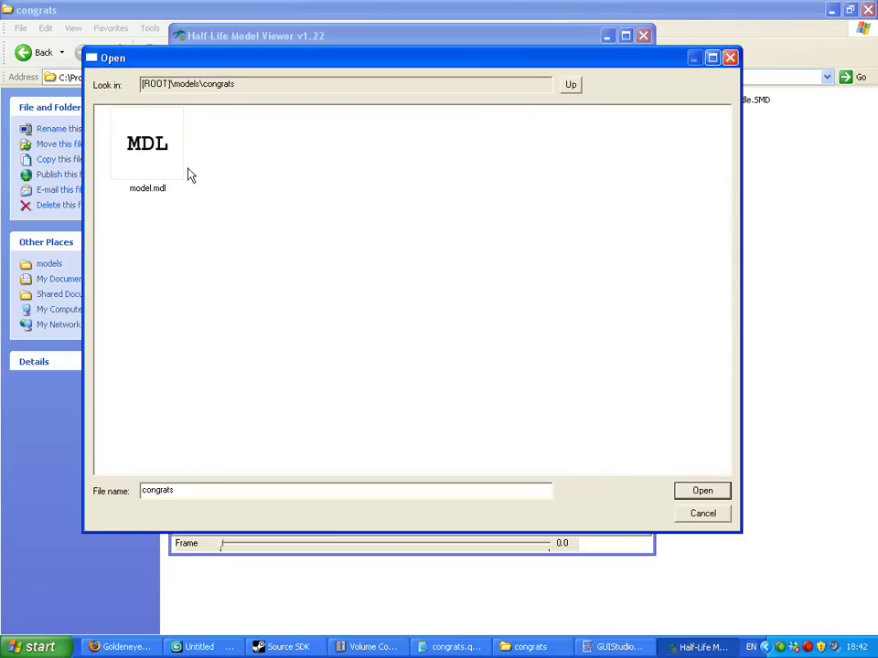
double_click(168, 163)
- Rotate and zoom the view to inspect the whole red cube, including top and bottom
drag(345, 179, 382, 206)
right_drag(382, 206, 386, 243)
mouse_move(378, 229)
mouse_down()
mouse_move(427, 198)
mouse_move(406, 177)
mouse_move(411, 240)
mouse_move(462, 215)
mouse_move(392, 194)
mouse_move(367, 214)
mouse_move(442, 230)
mouse_move(337, 214)
mouse_move(407, 200)
mouse_move(369, 212)
mouse_move(369, 220)
mouse_up()
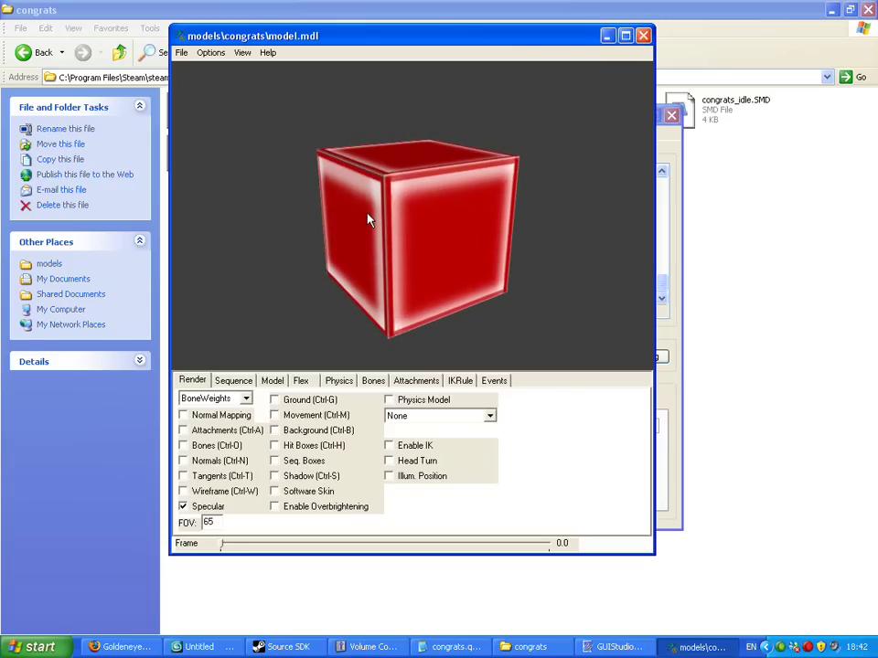
- Rotate the cube and turn on the Physics Model overlay in the Render tab
drag(346, 278, 427, 280)
click(389, 402)
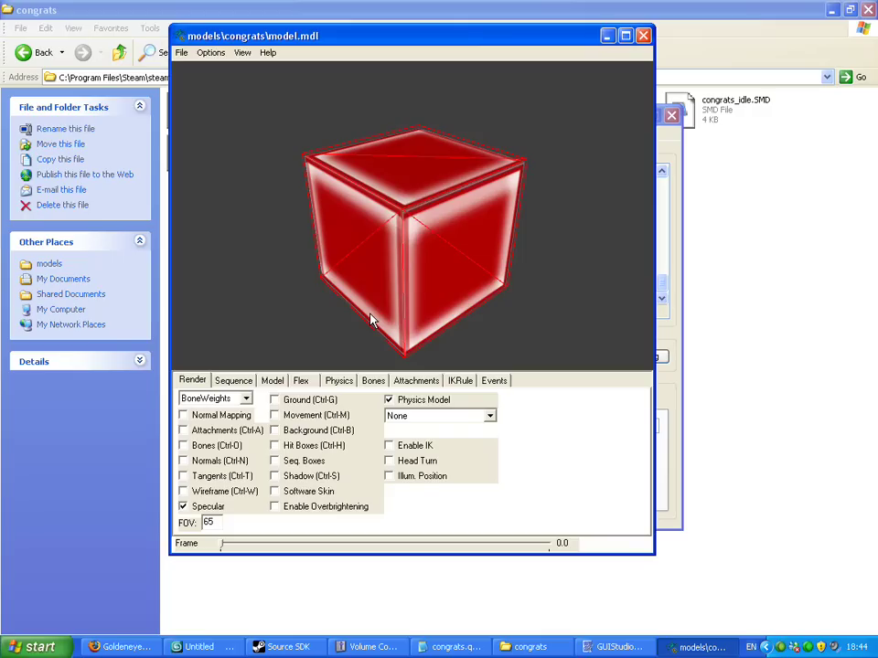
- Close Model Viewer, launch Hammer Editor from Source SDK, and create a new map
click(644, 37)
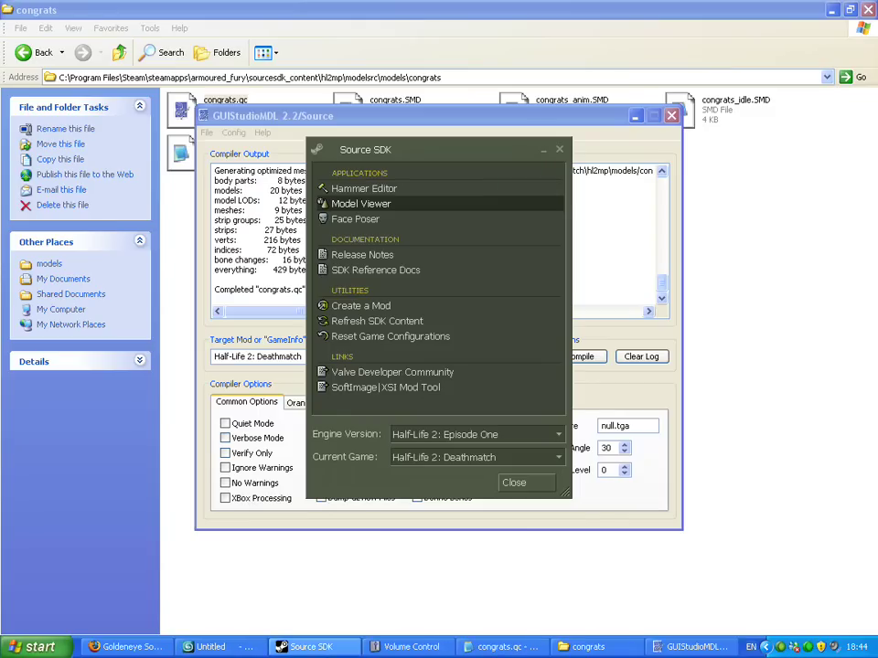
click(352, 189)
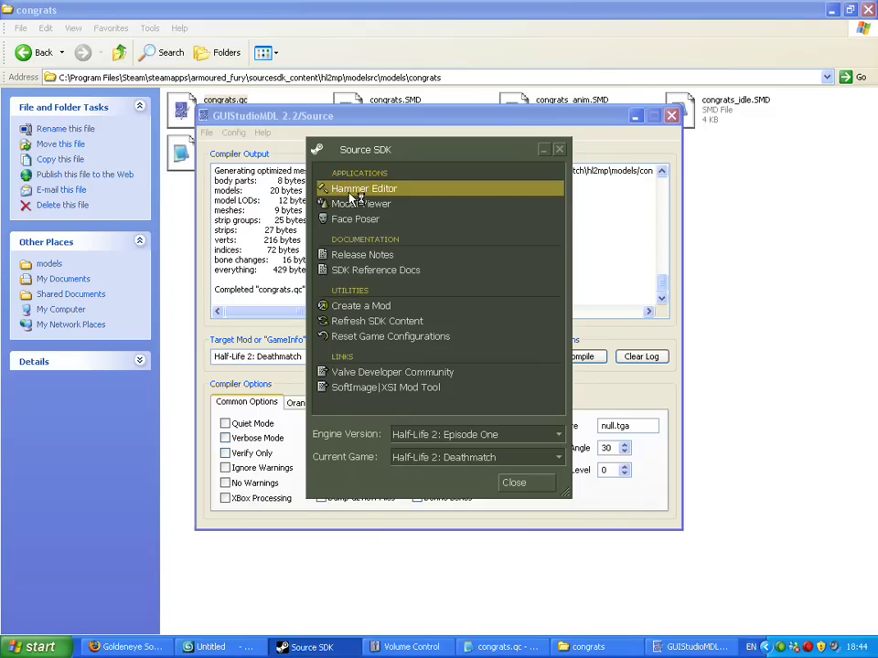
double_click(353, 192)
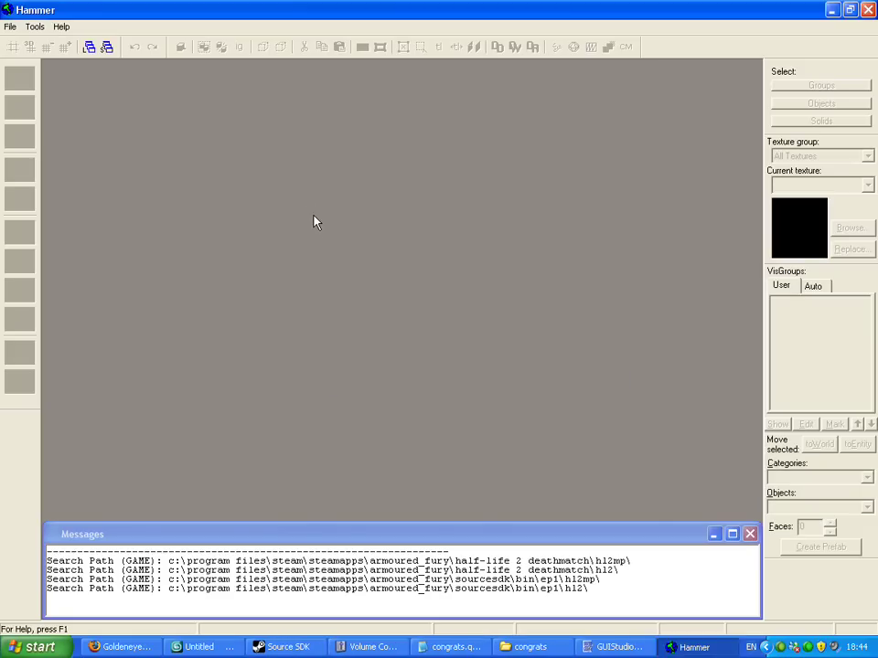
click(10, 27)
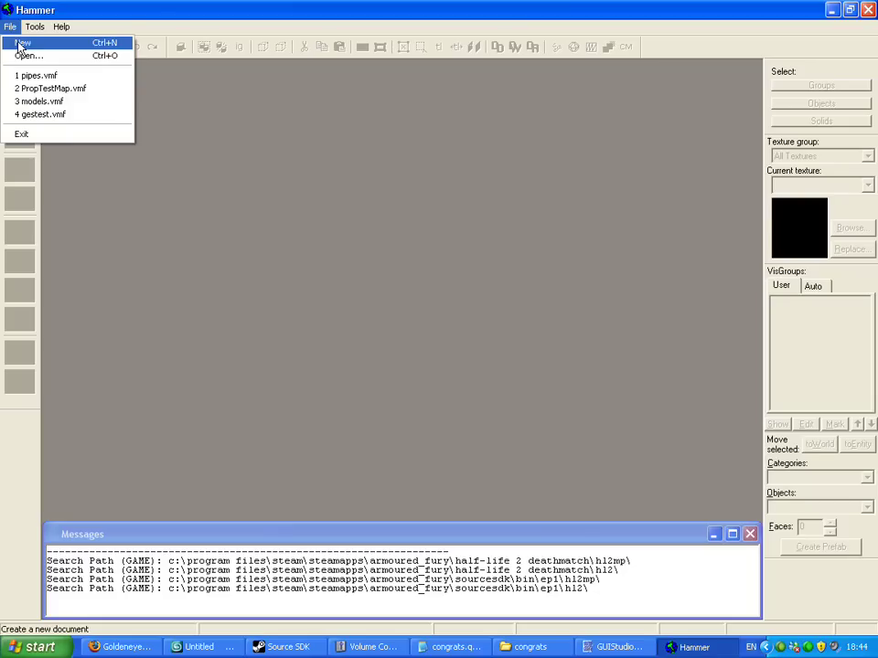
click(22, 43)
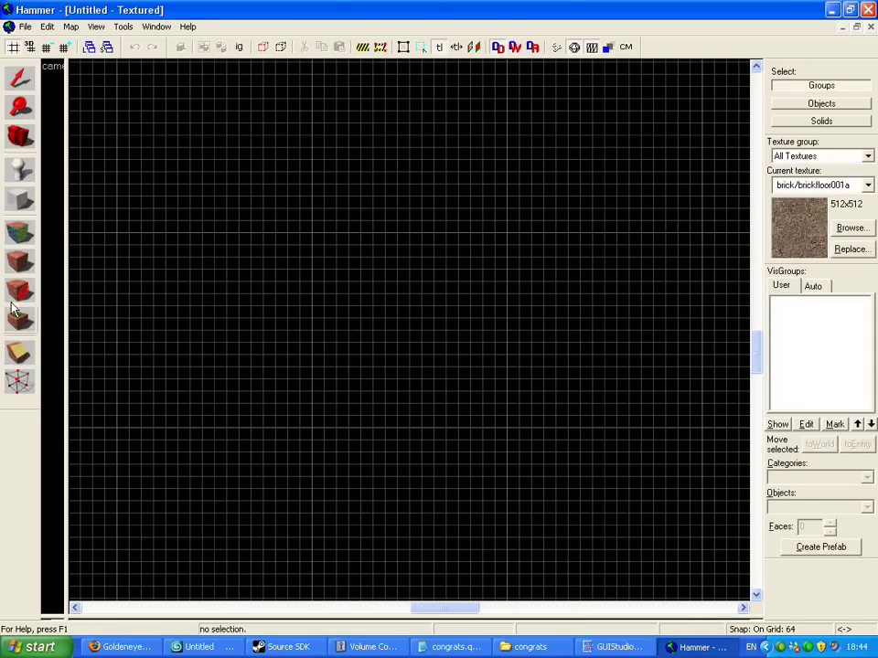
- Place an info_player_deathmatch entity at -512, 0 in the Top view and open its properties
click(20, 171)
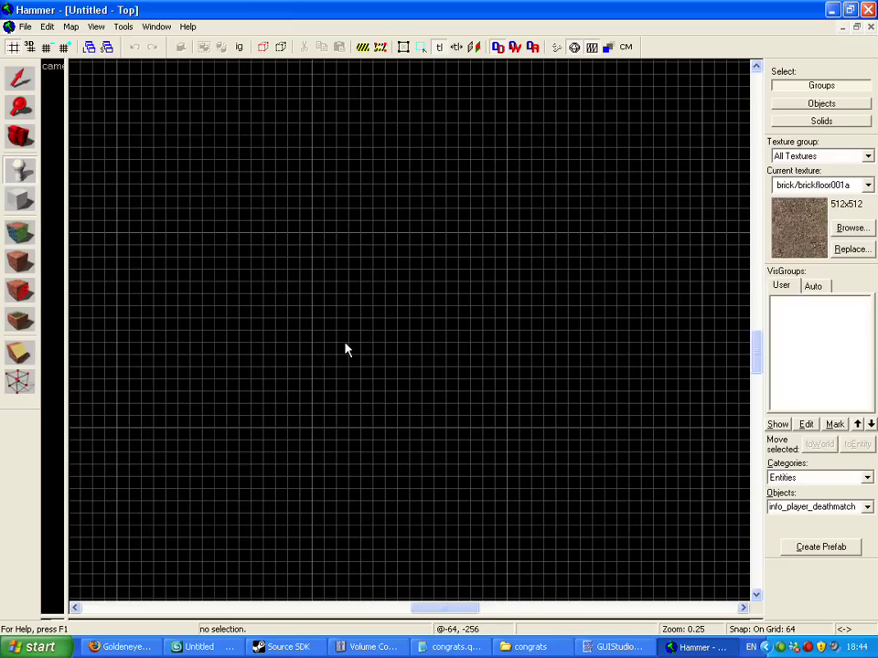
click(312, 328)
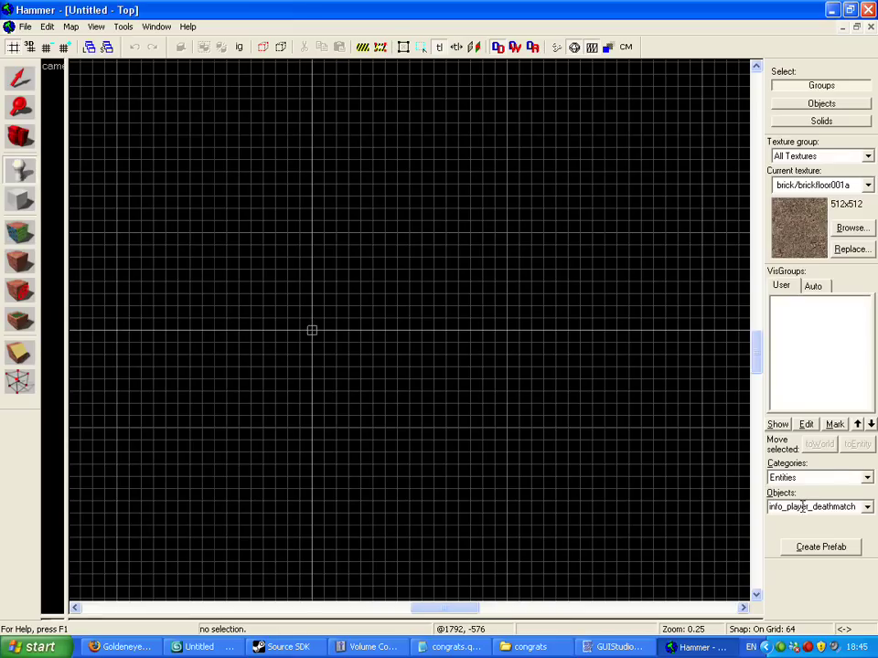
key(Return)
click(20, 79)
scroll(264, 303, up, 6)
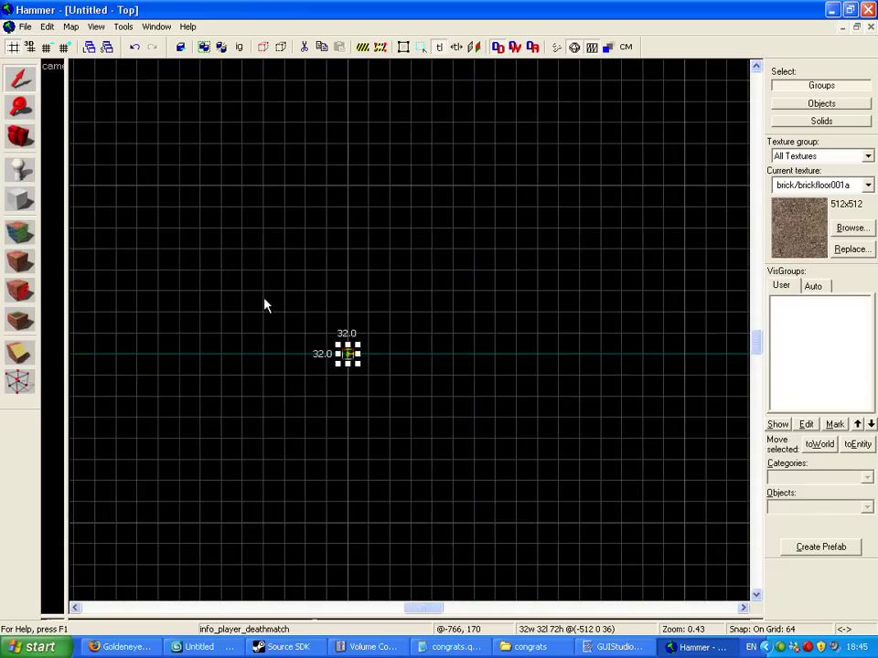
right_click(400, 393)
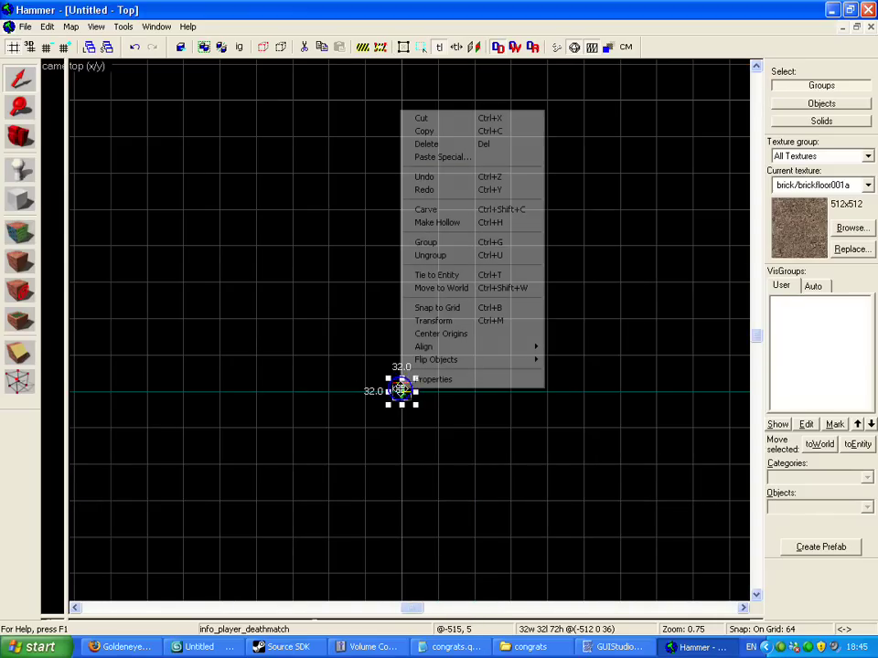
click(420, 381)
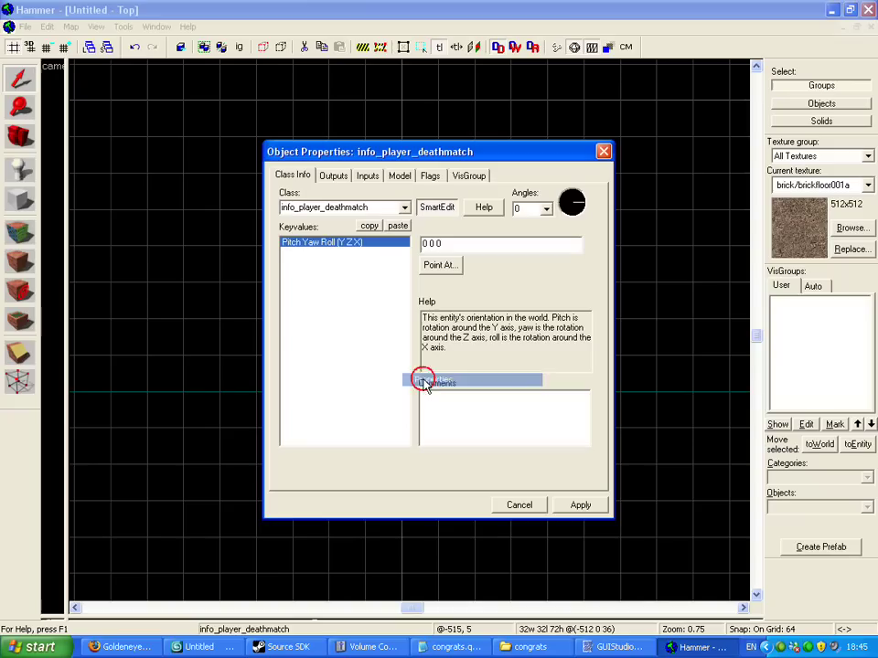
- Change the entity class to prop_static and browse for its World Model
click(348, 208)
text(prop_)
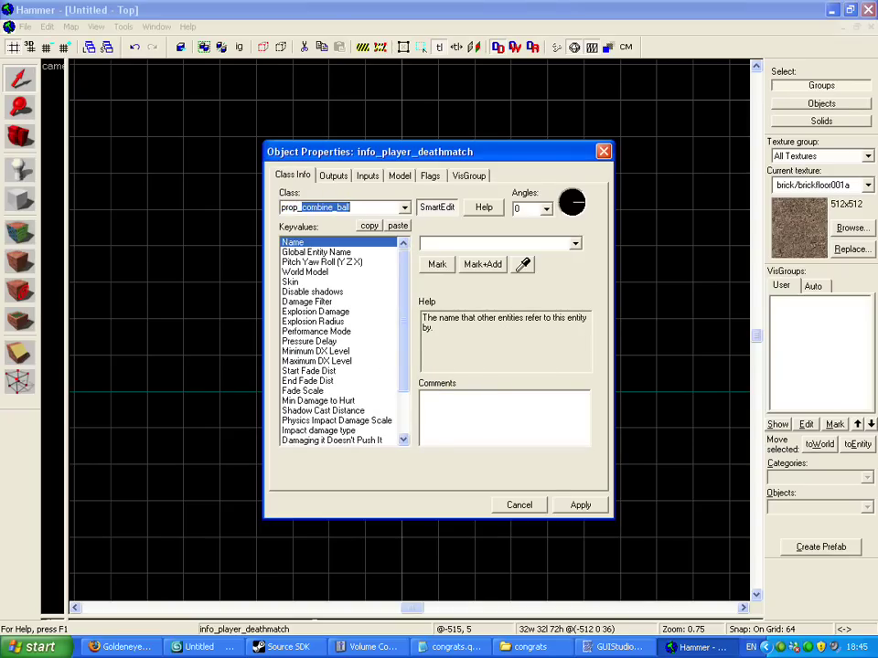
text(sta)
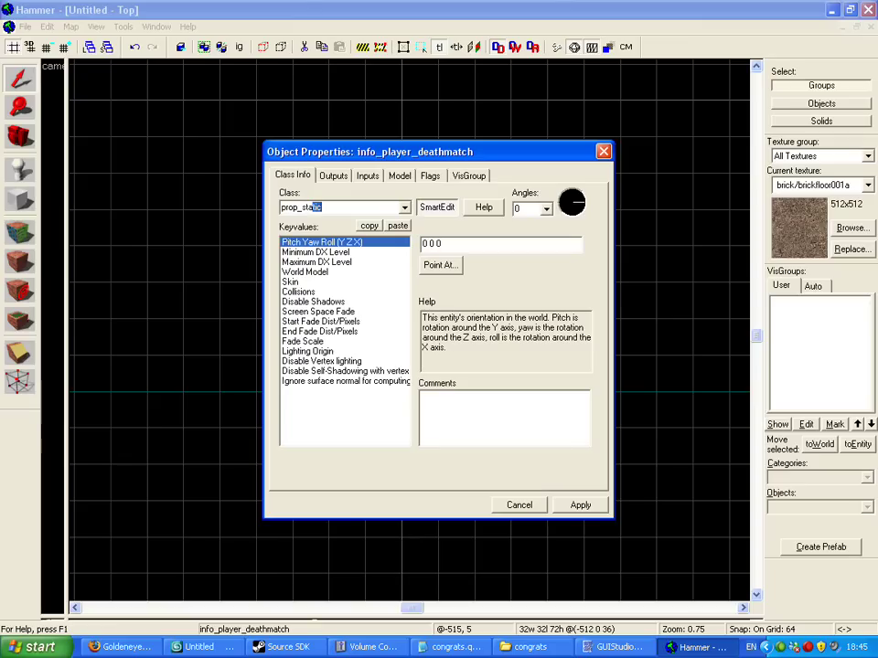
text(tic)
click(581, 510)
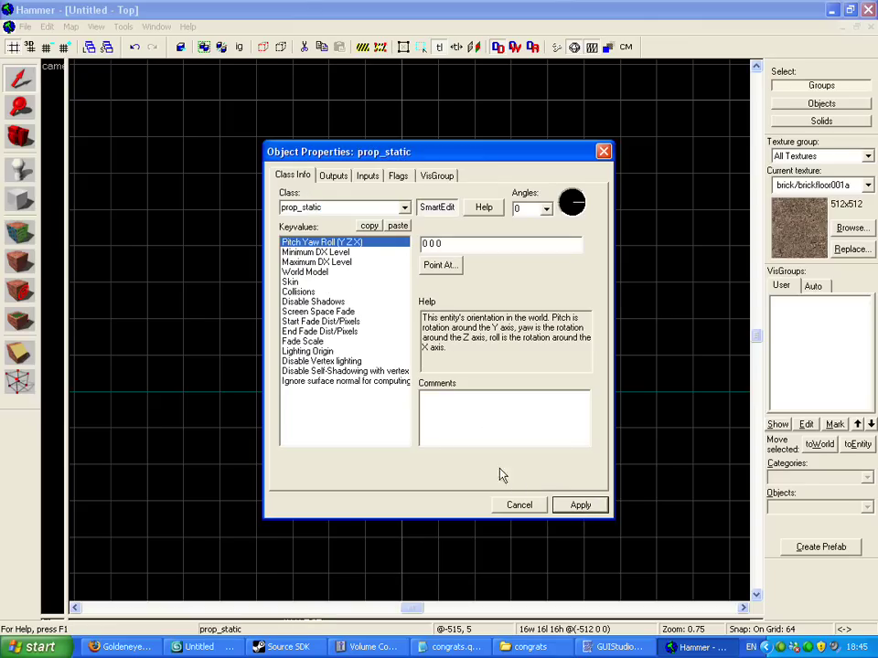
click(307, 273)
click(441, 267)
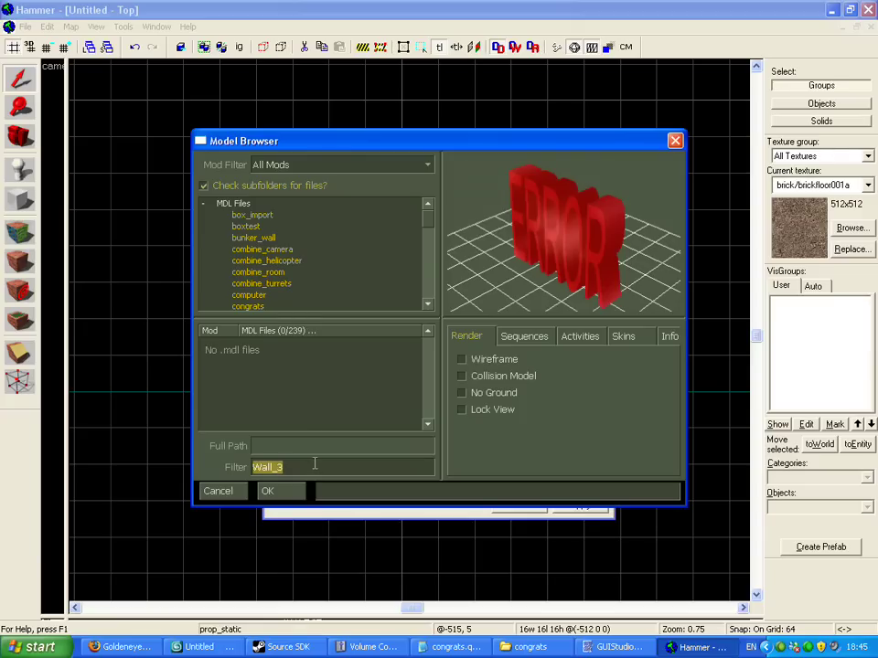
- Filter by 'congrats', assign models/congrats/model.mdl as the world model, and apply
text(congrats)
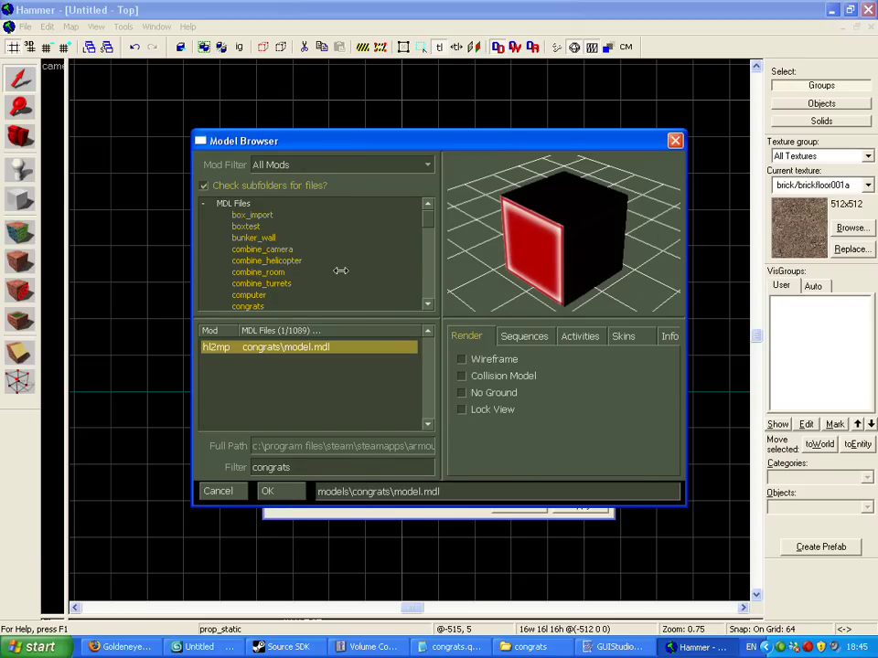
click(286, 494)
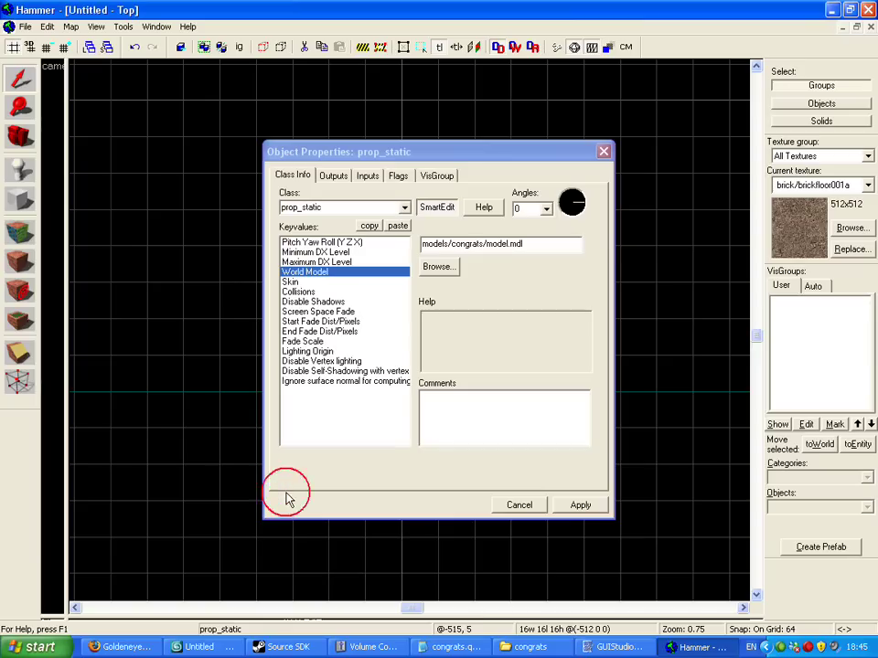
click(567, 505)
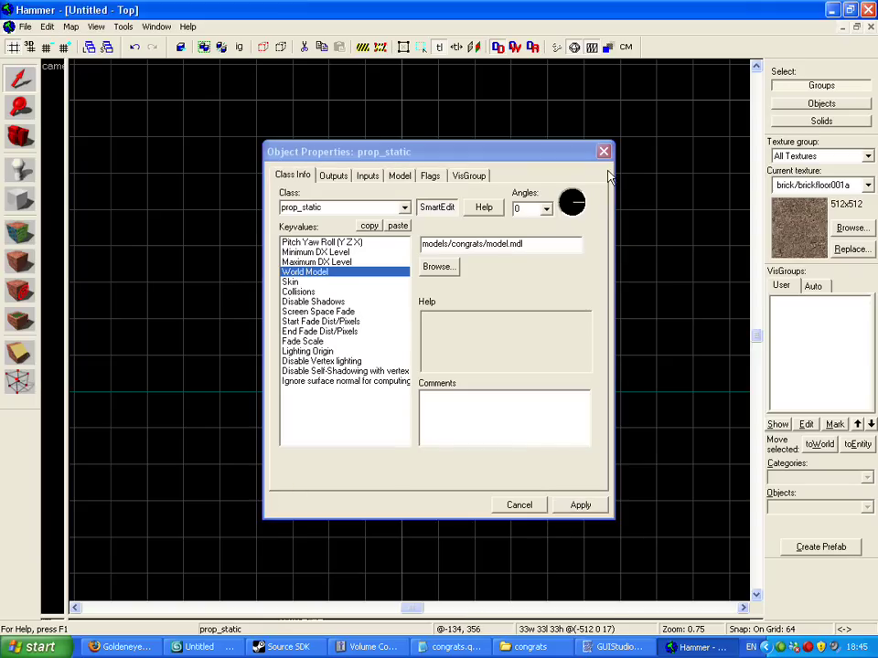
click(604, 152)
scroll(450, 378, up, 2)
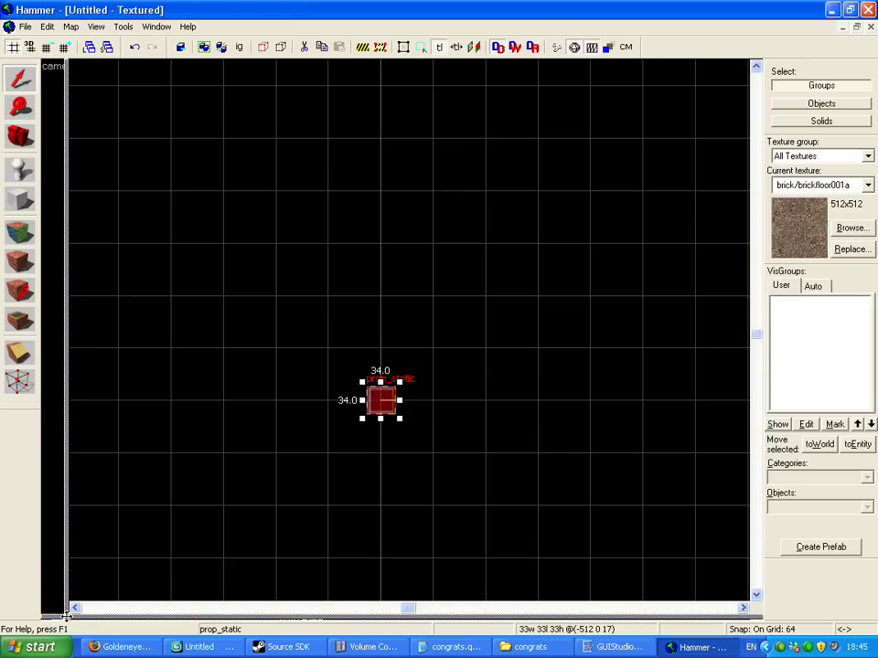
- Place an info_player_deathmatch spawn just left of the red cube and centre the 3D views on it
click(20, 169)
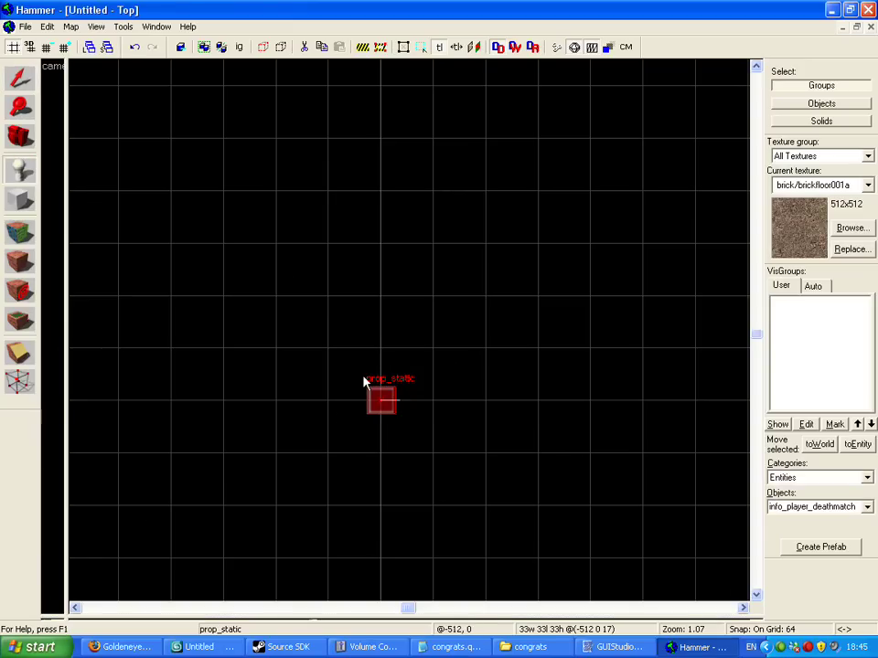
click(331, 403)
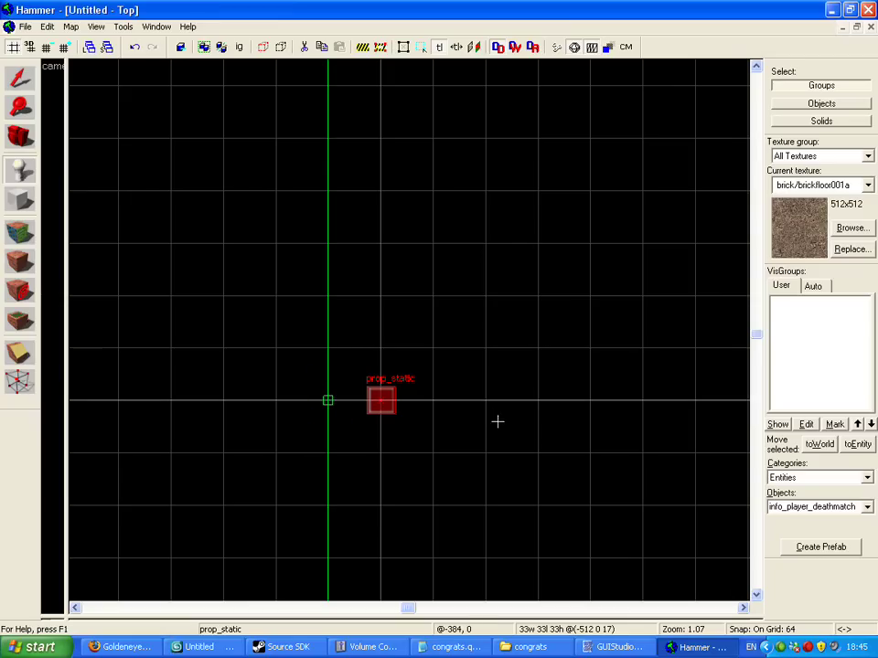
key(Return)
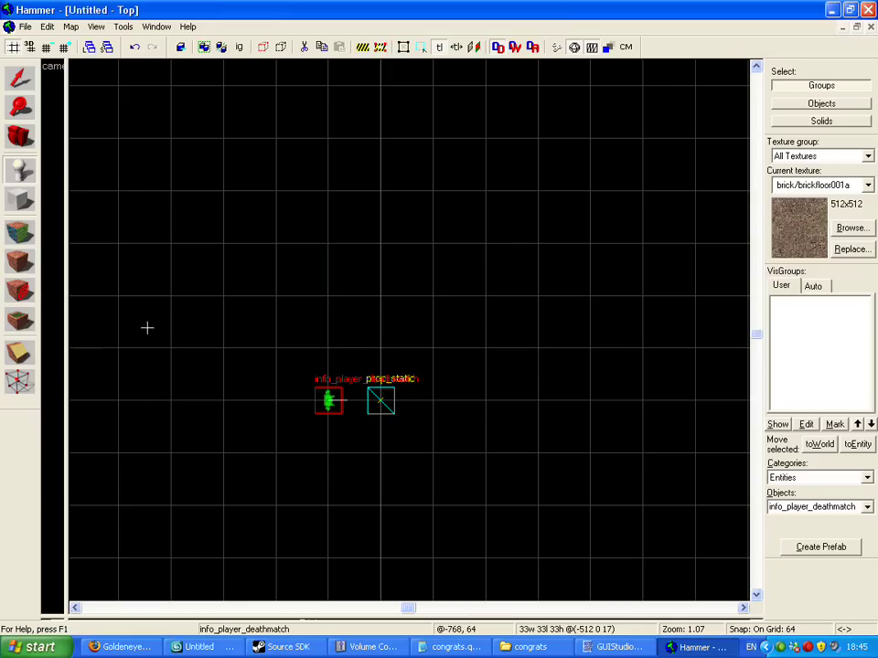
click(97, 27)
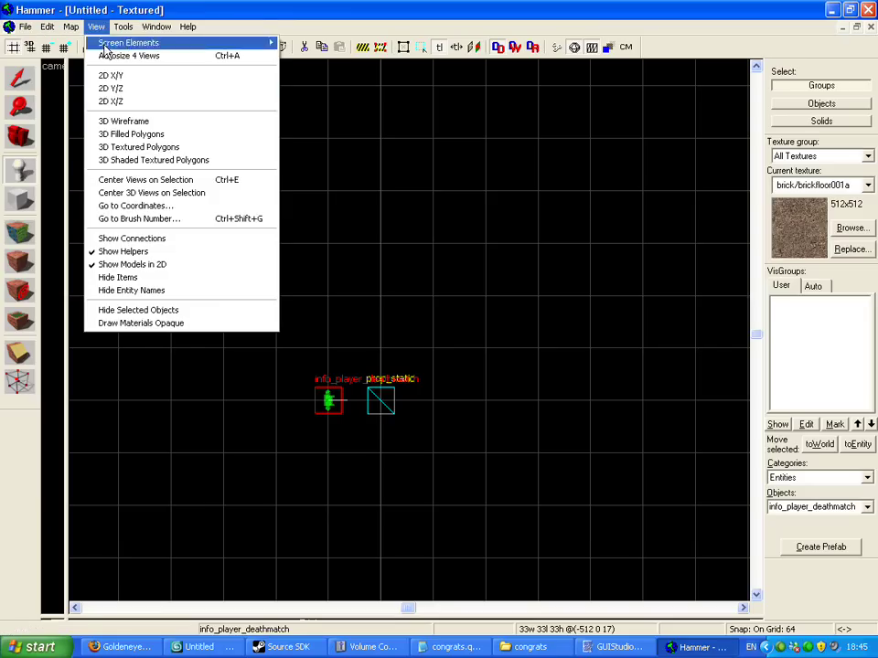
click(135, 197)
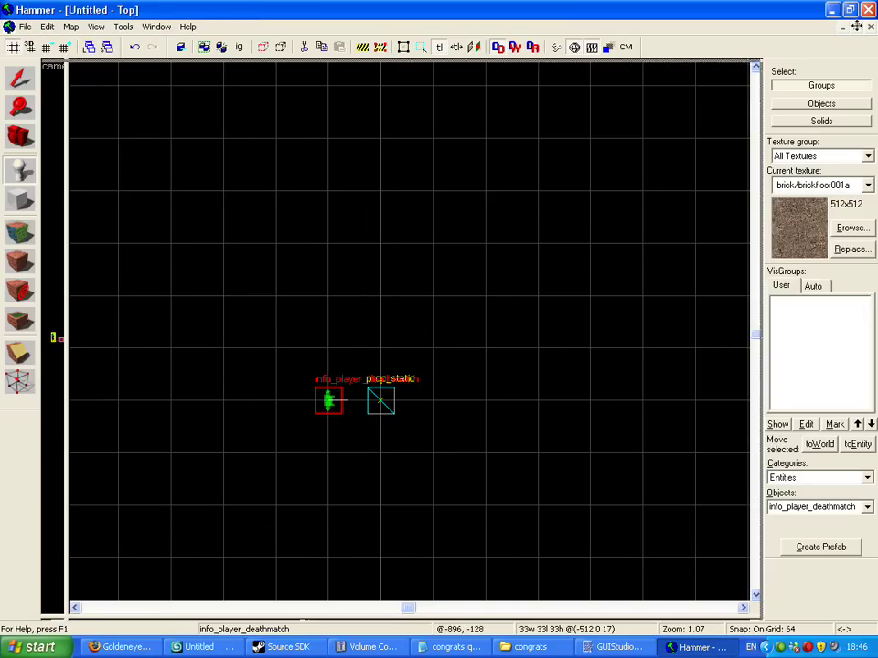
- Find the player spawn in the Front view, then show the green spawn beside the cube in 3D Textured
key(Tab)
scroll(465, 279, up, 6)
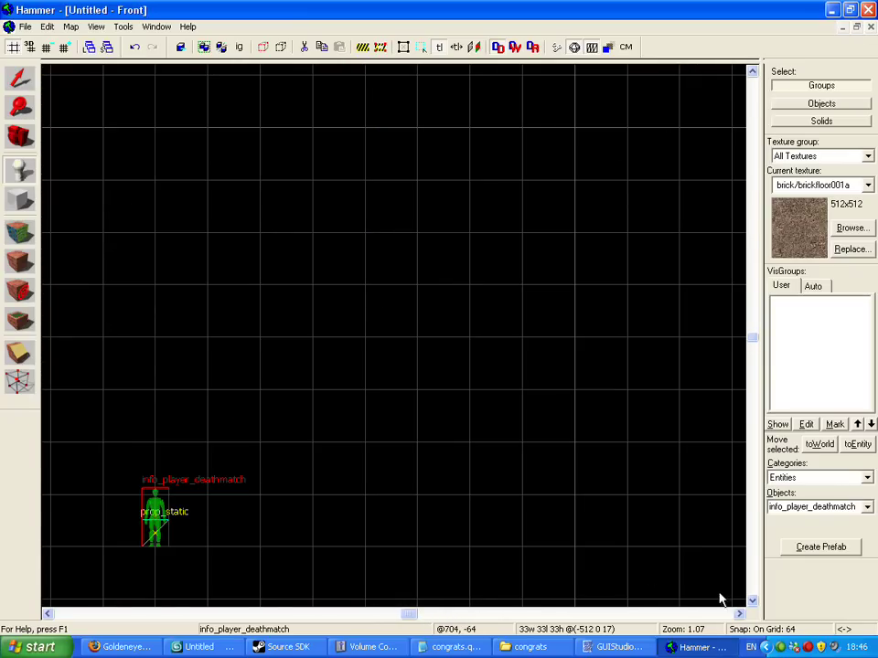
click(751, 601)
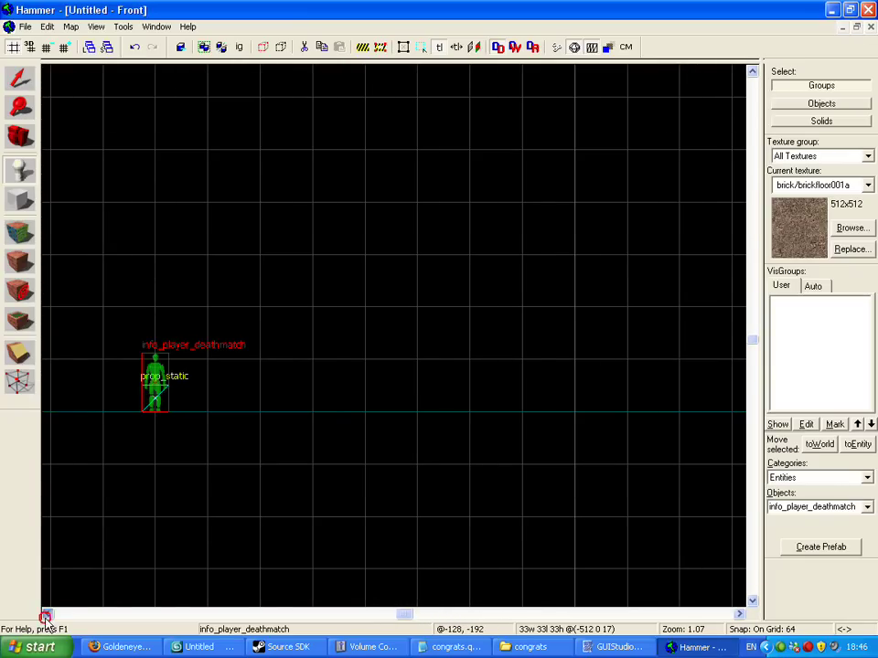
click(47, 614)
scroll(211, 512, up, 1)
scroll(324, 524, up, 3)
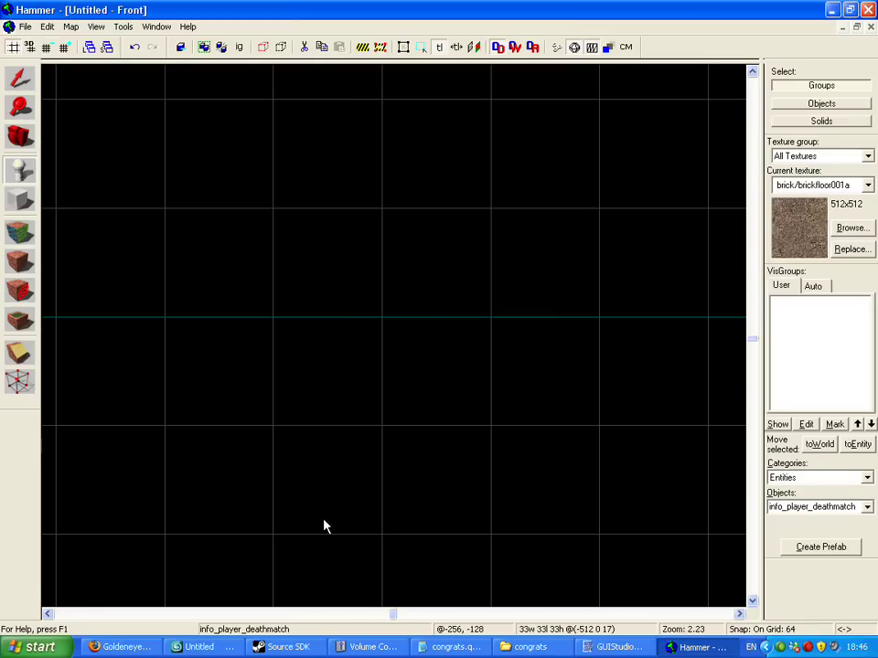
click(740, 614)
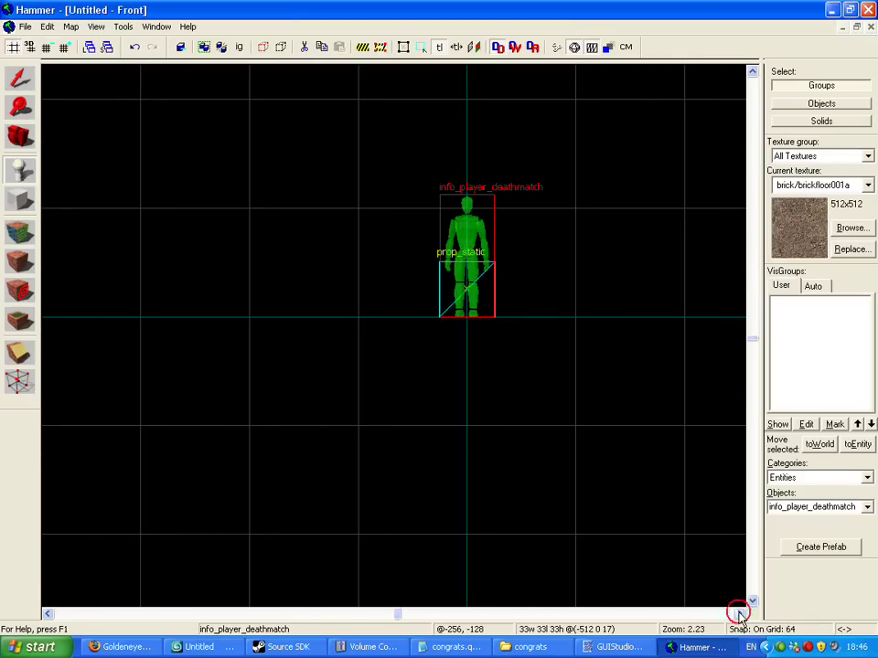
click(752, 71)
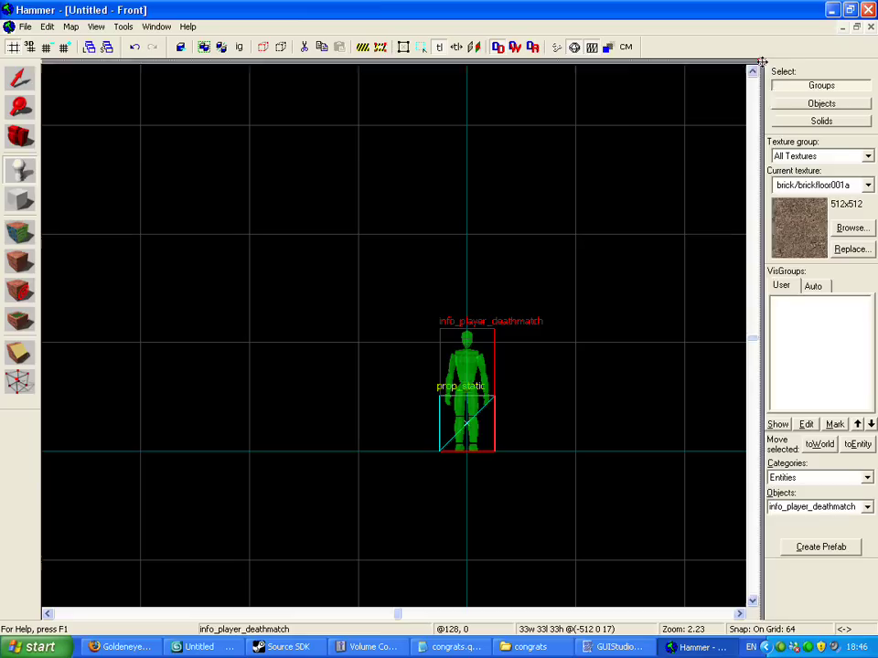
drag(760, 61, 761, 618)
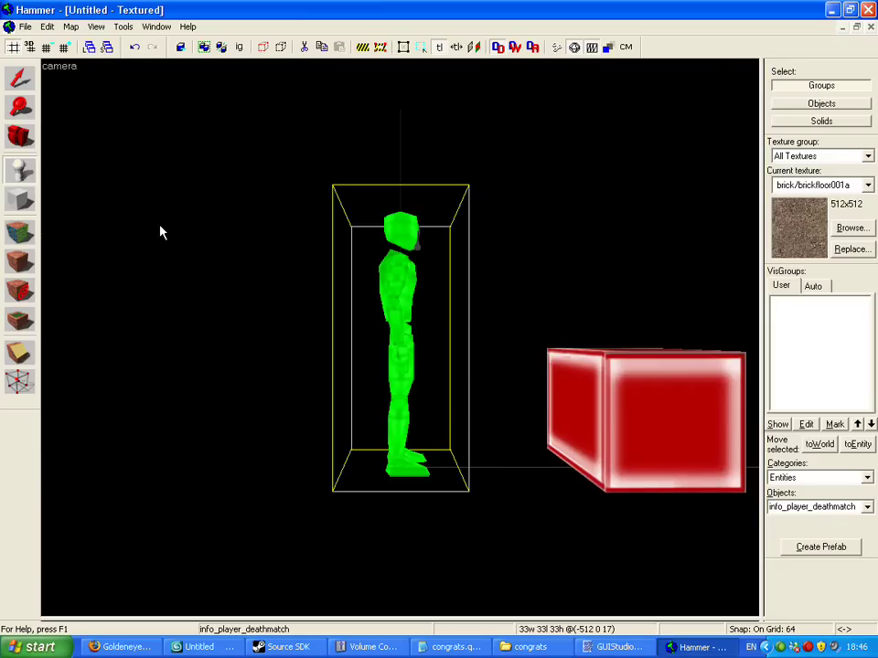
- Fly the 3D camera around to the cube's far side and toward the player spawn
key(a)
key(d)
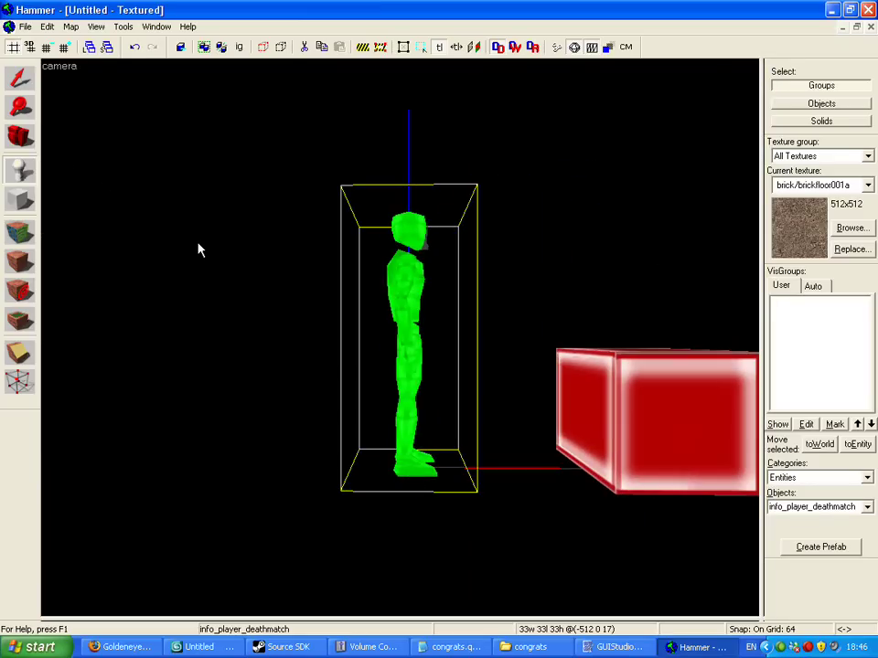
key(d)
key(a)
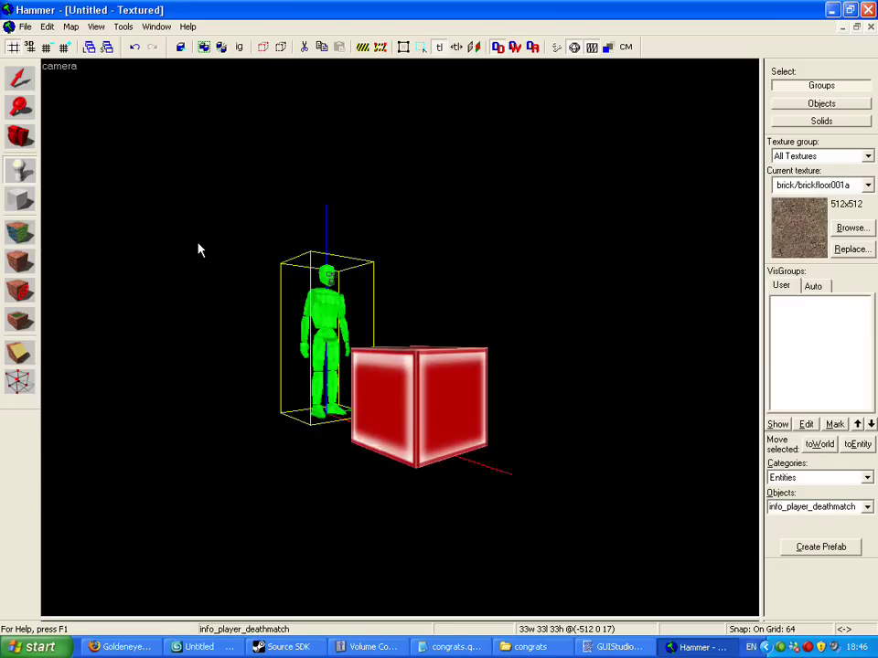
key(w)
key(a)
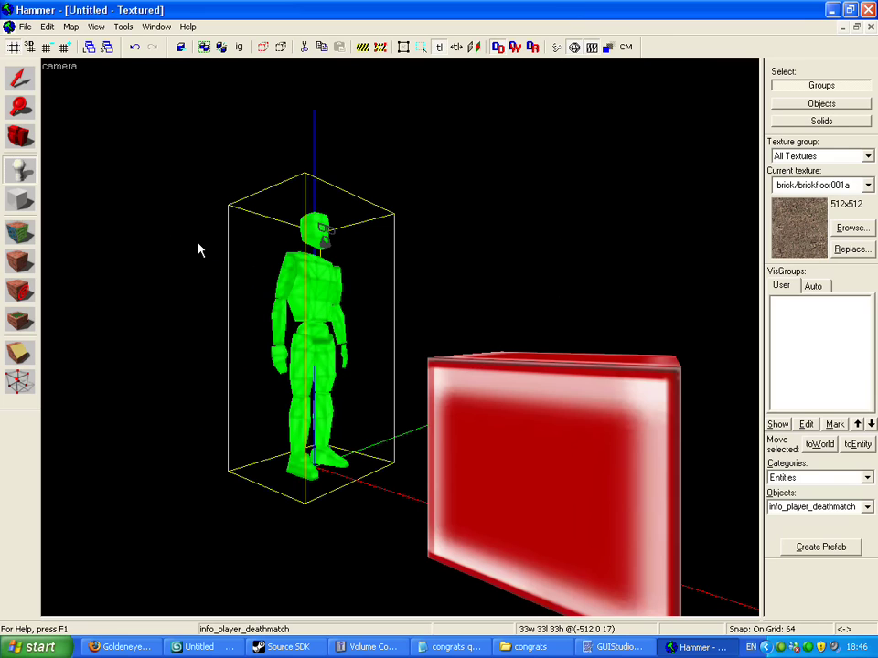
- View the player model in profile beside the cube, then bring up the running Half-Life 2: Deathmatch game
key(w)
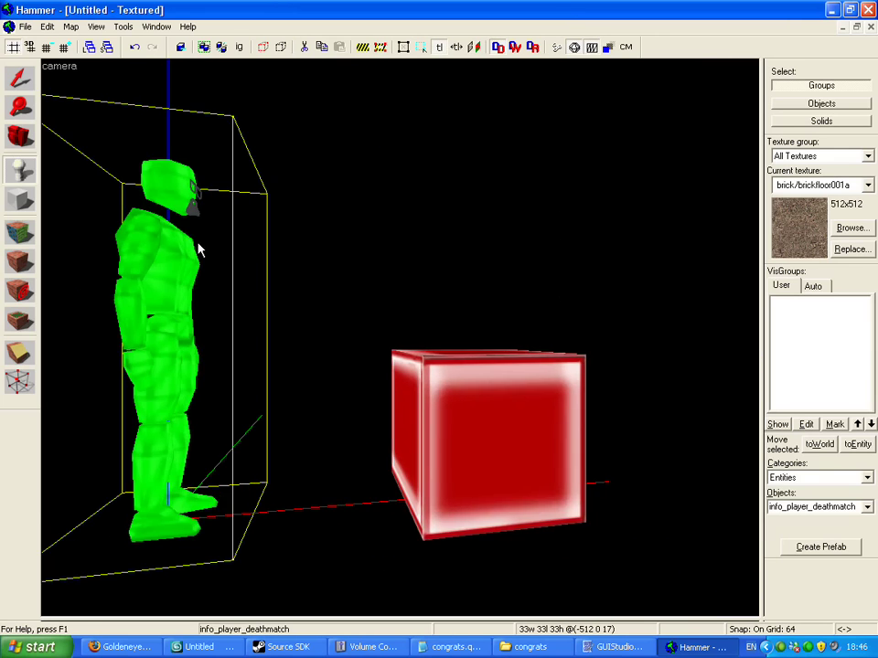
key(s)
key(Left)
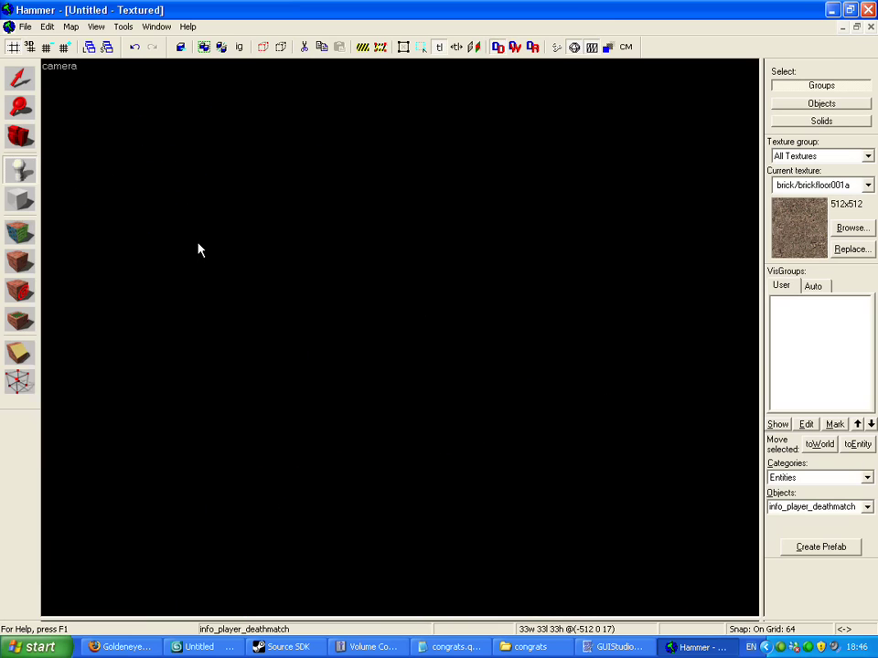
key(w)
key(d)
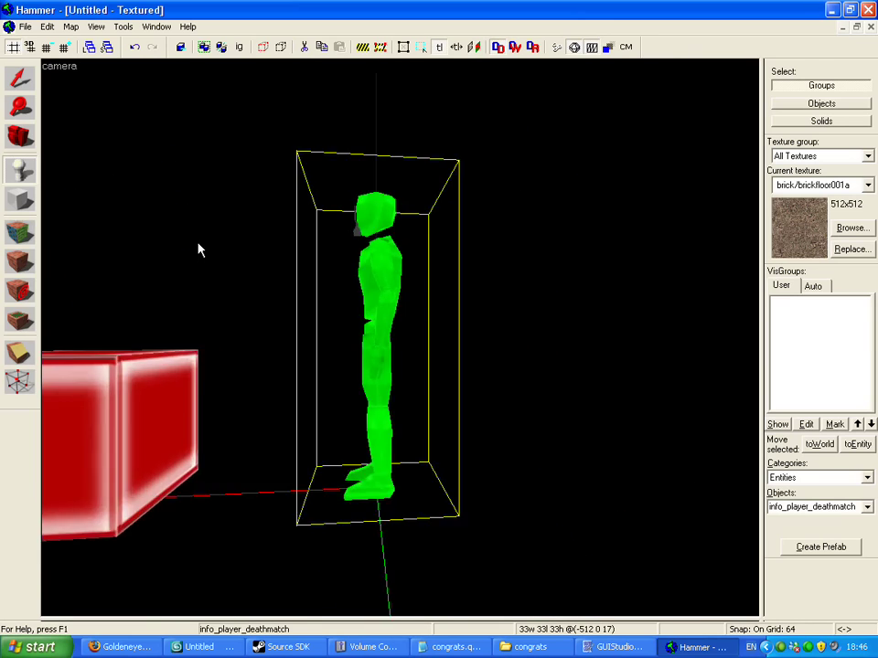
key(Left)
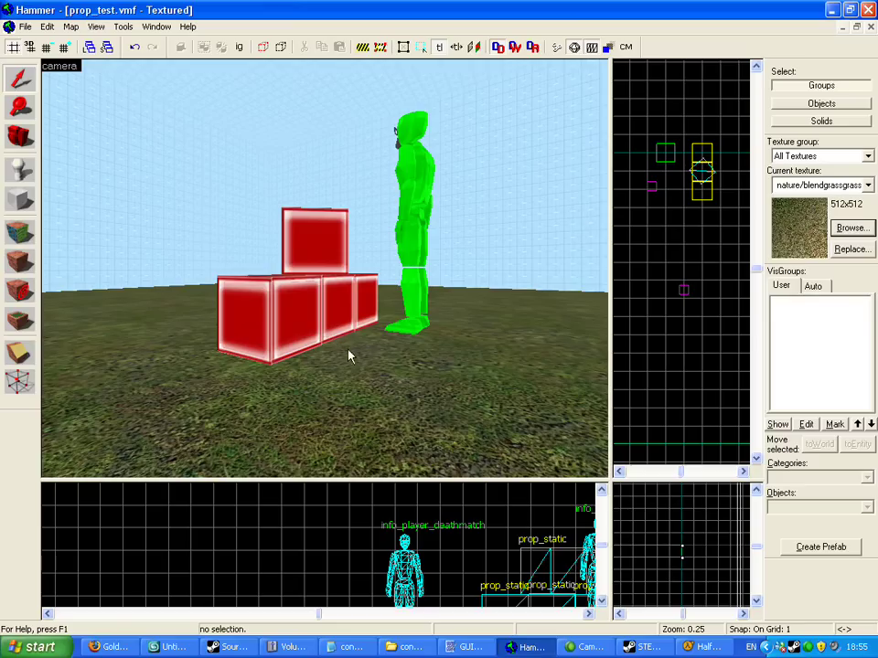
click(695, 647)
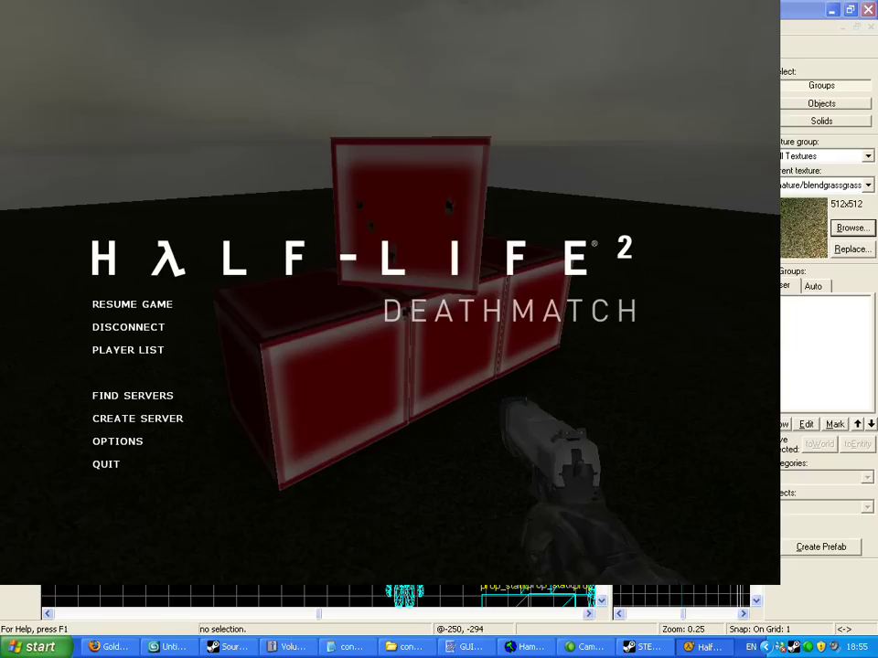
- Resume play and shoot the red cubes with the pistol, then with the SMG
key(Escape)
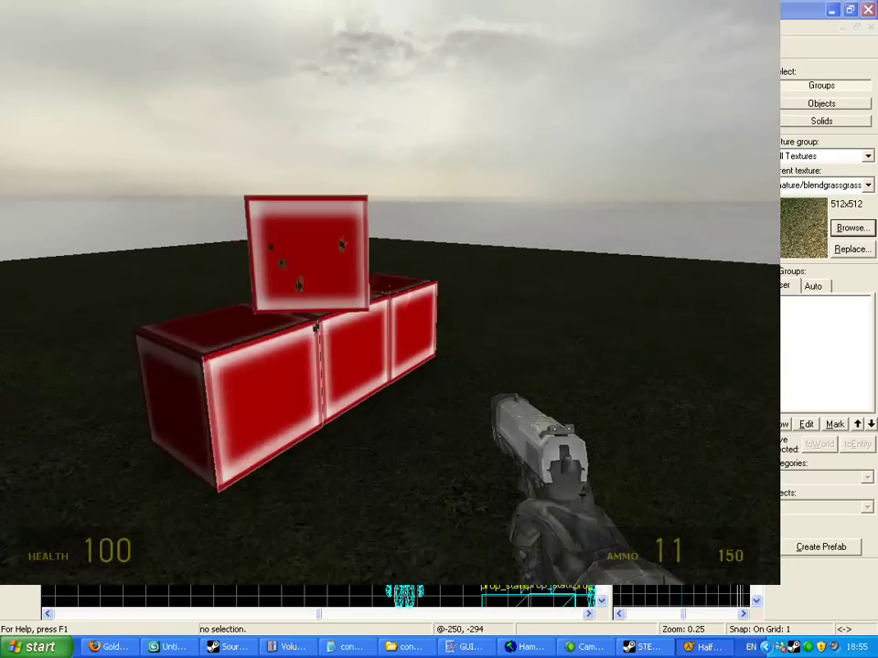
click(391, 292)
click(391, 293)
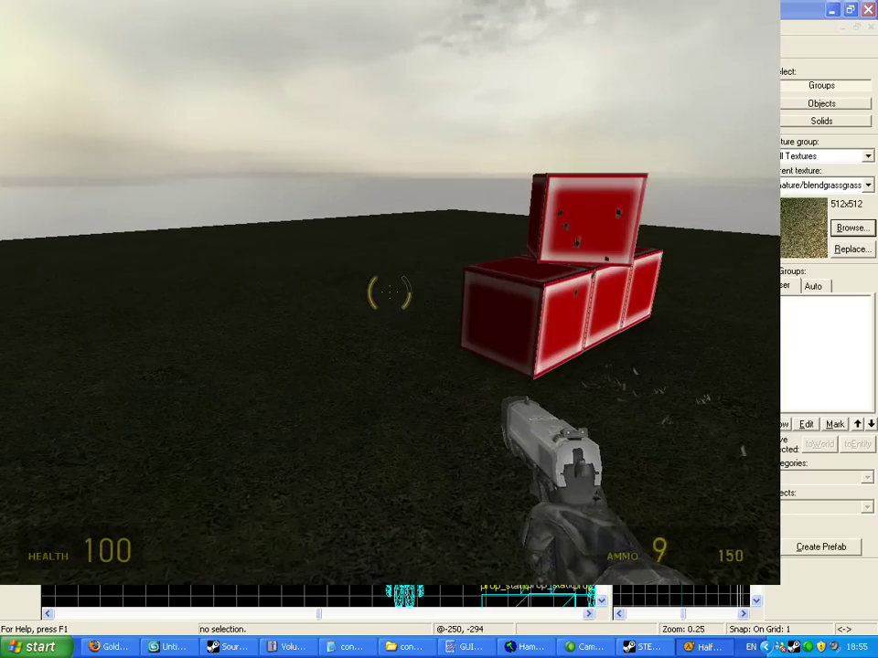
key(3)
click(390, 292)
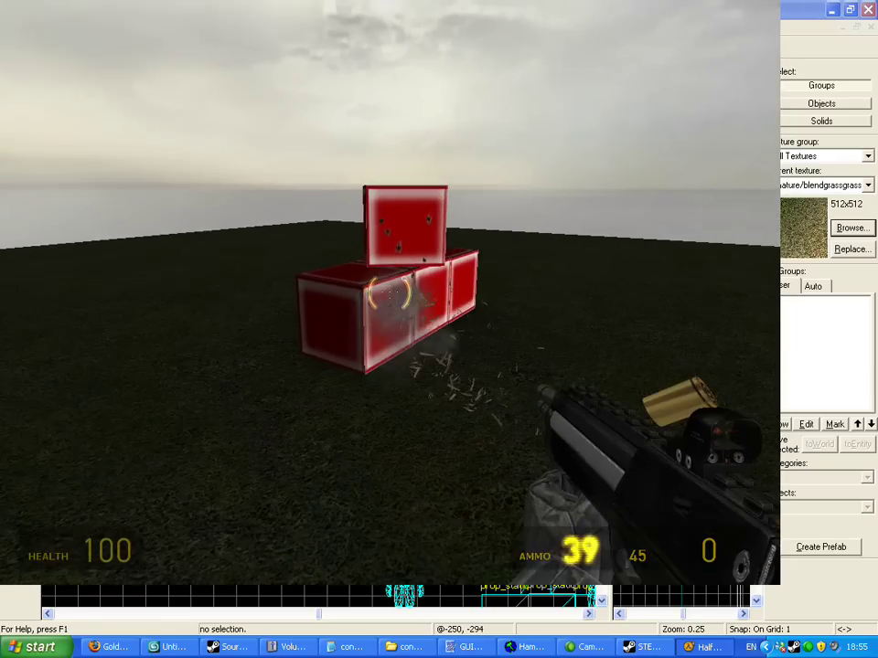
click(390, 292)
click(391, 292)
click(390, 293)
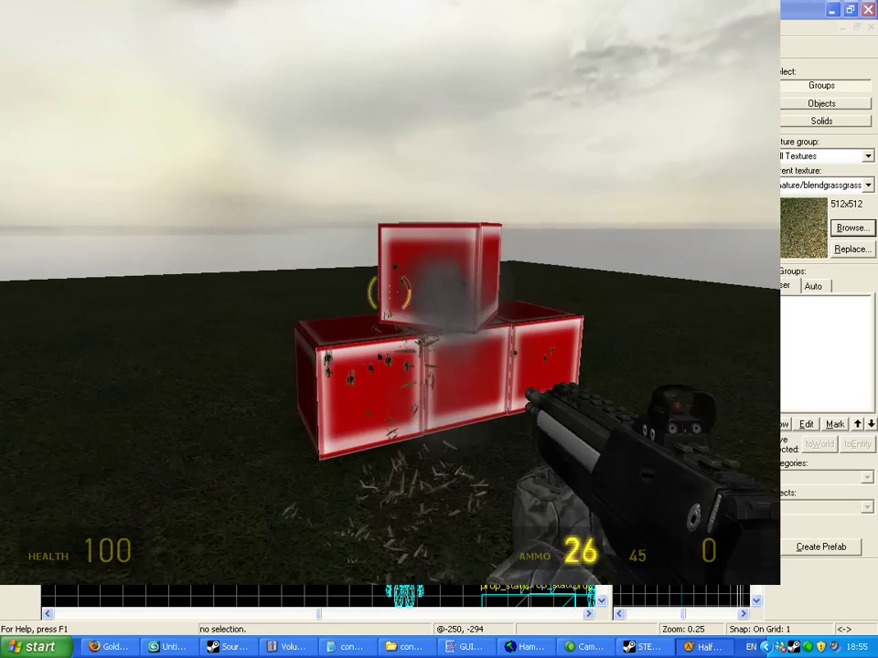
- Walk up to the red boxes, back off, and fire another SMG burst into them
key(w)
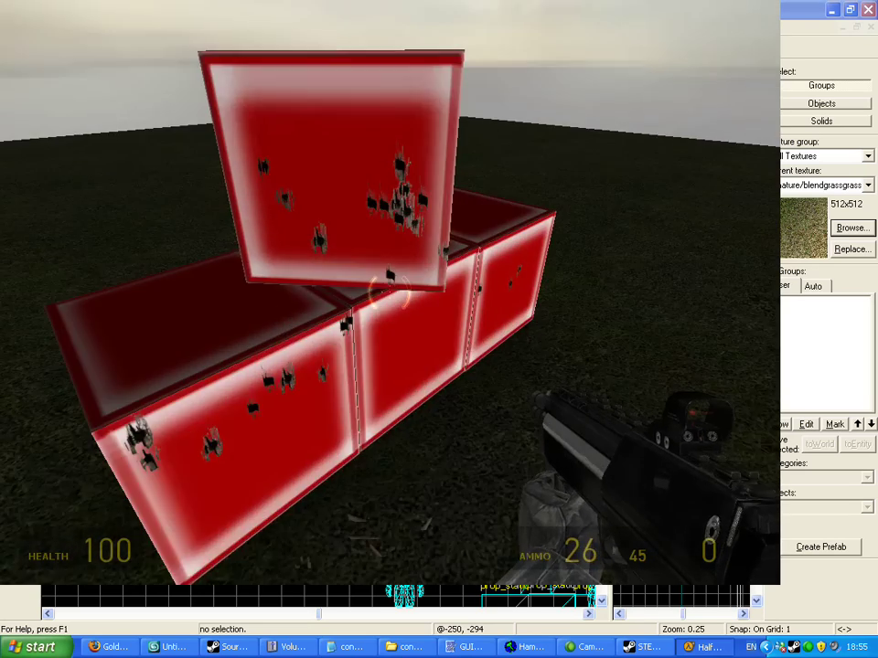
key(s)
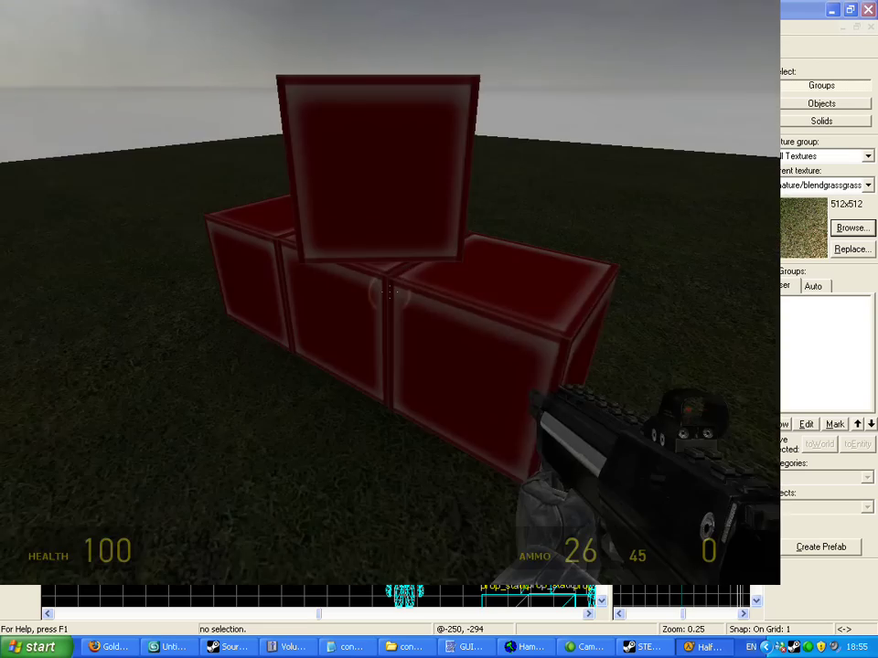
click(390, 291)
click(389, 291)
click(389, 291)
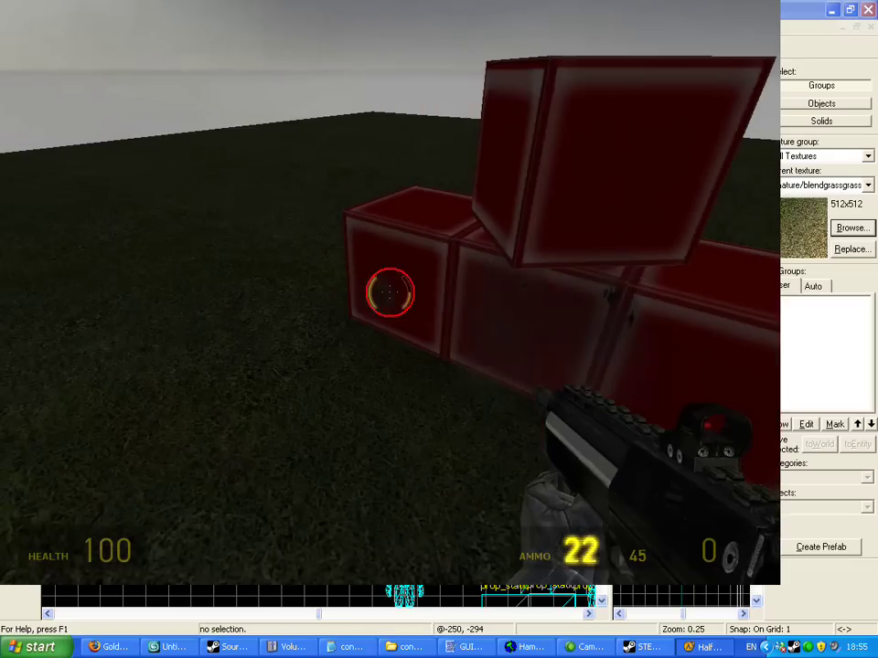
click(390, 291)
click(389, 291)
click(390, 291)
click(389, 291)
click(390, 291)
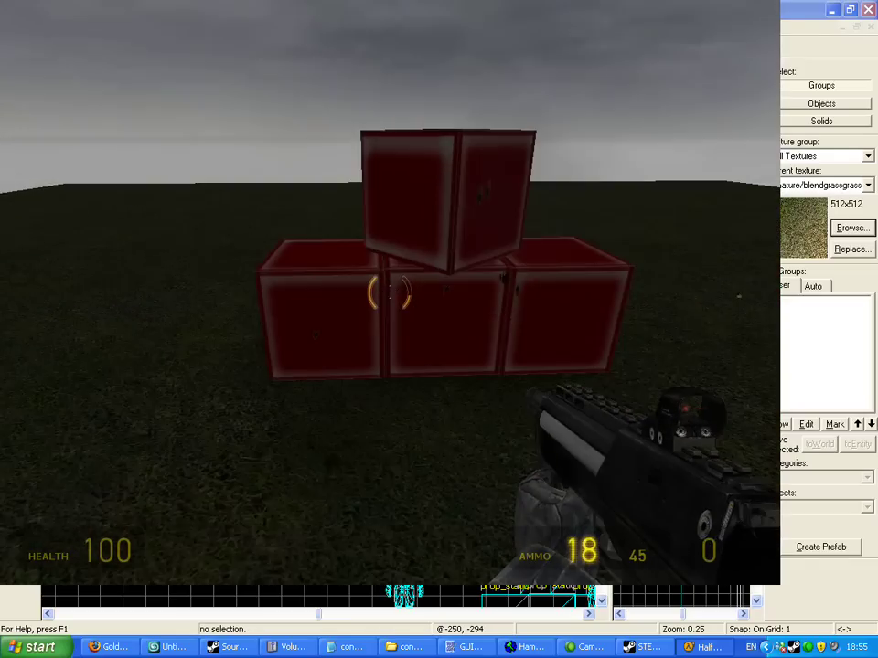